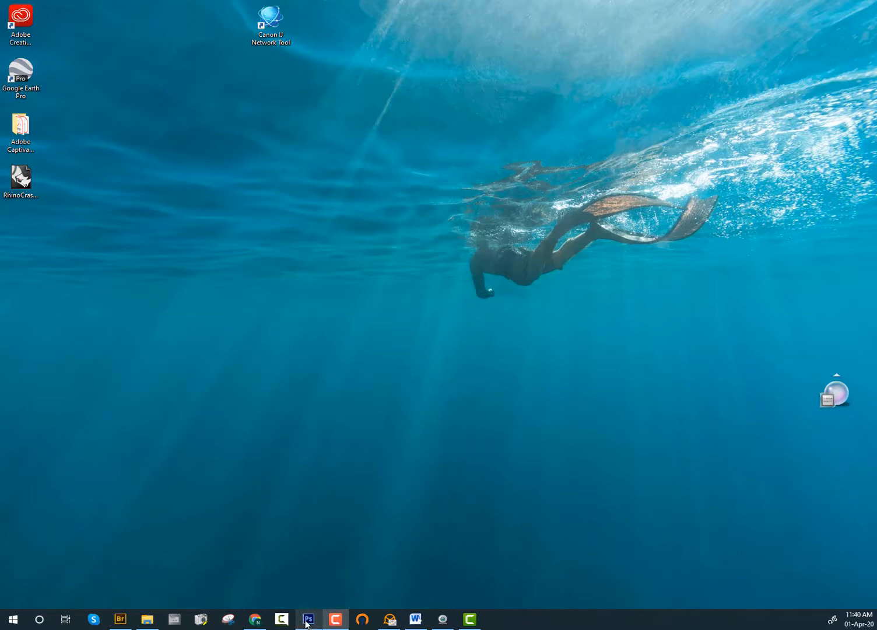
# - Open Photoshop and start a WIA Support import from the Canon MG6200 series scanner
pyautogui.click(307, 621)
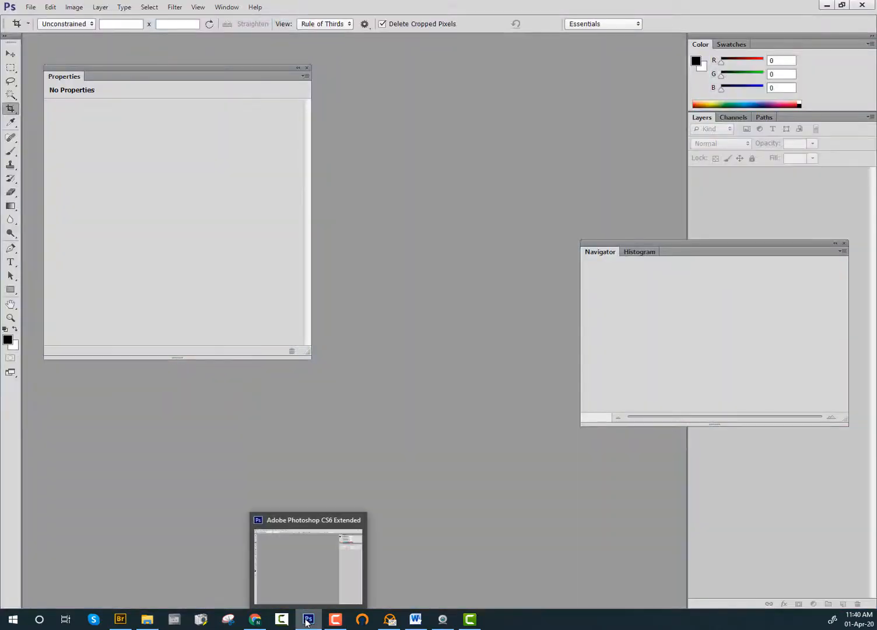
pyautogui.moveTo(331, 622)
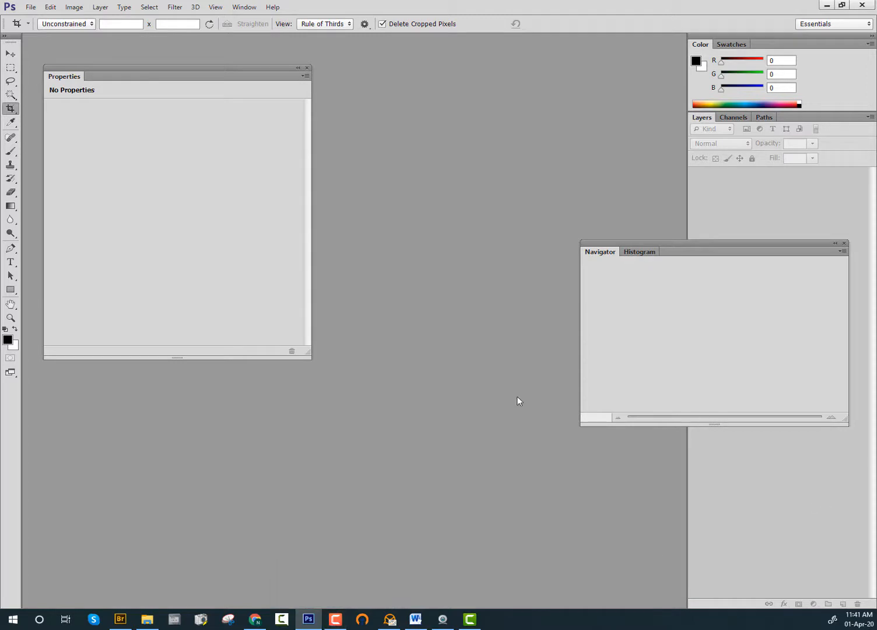
pyautogui.click(31, 8)
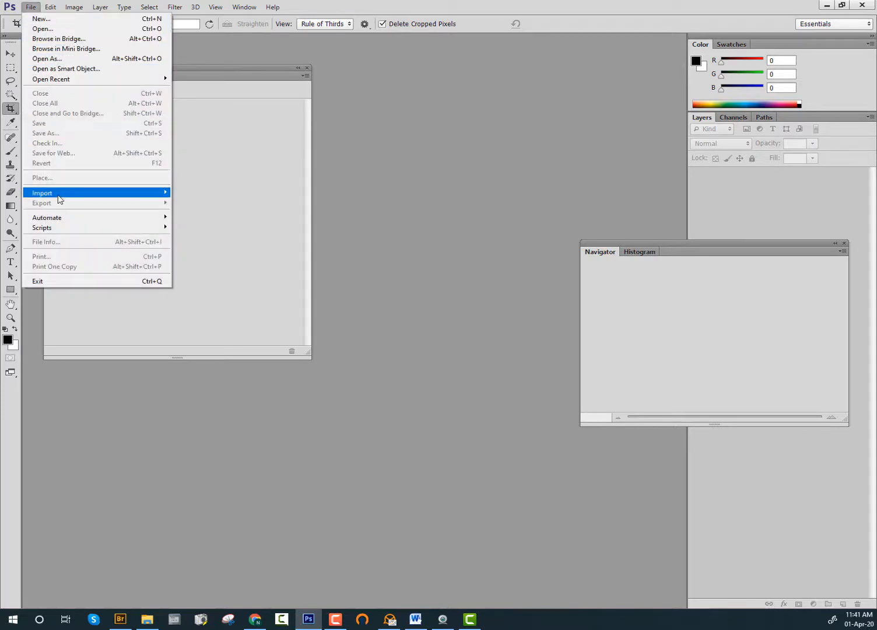
pyautogui.moveTo(59, 196)
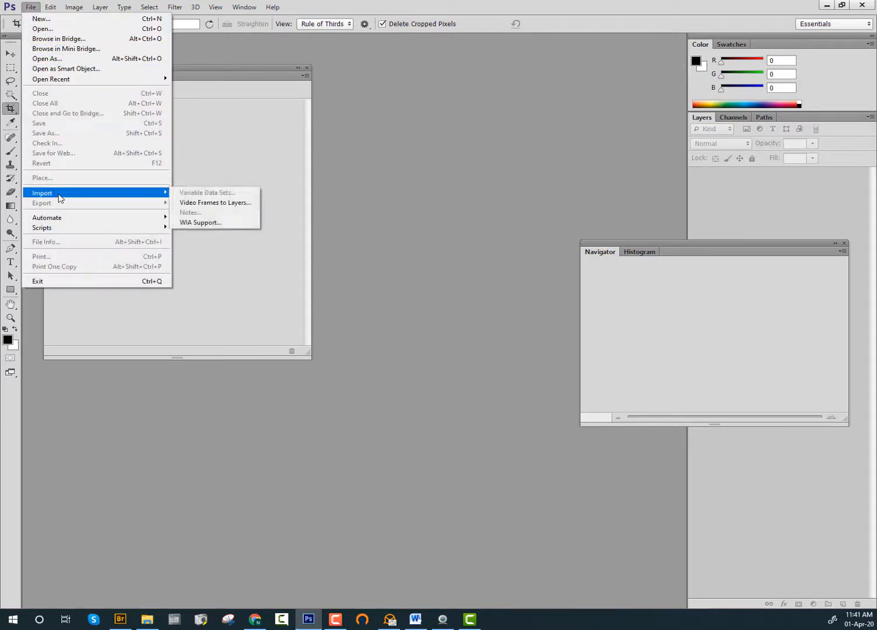
pyautogui.click(247, 224)
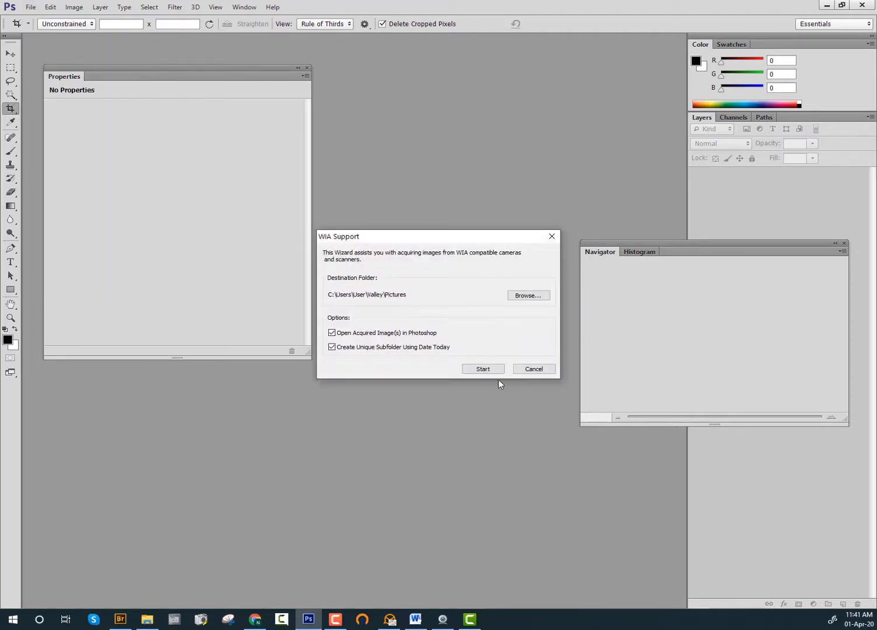
pyautogui.click(483, 369)
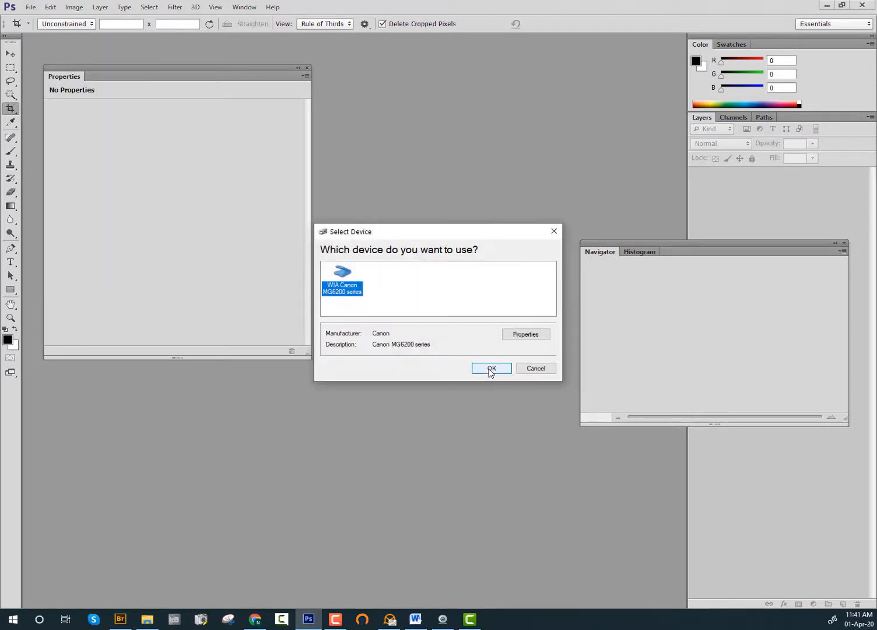
pyautogui.click(490, 369)
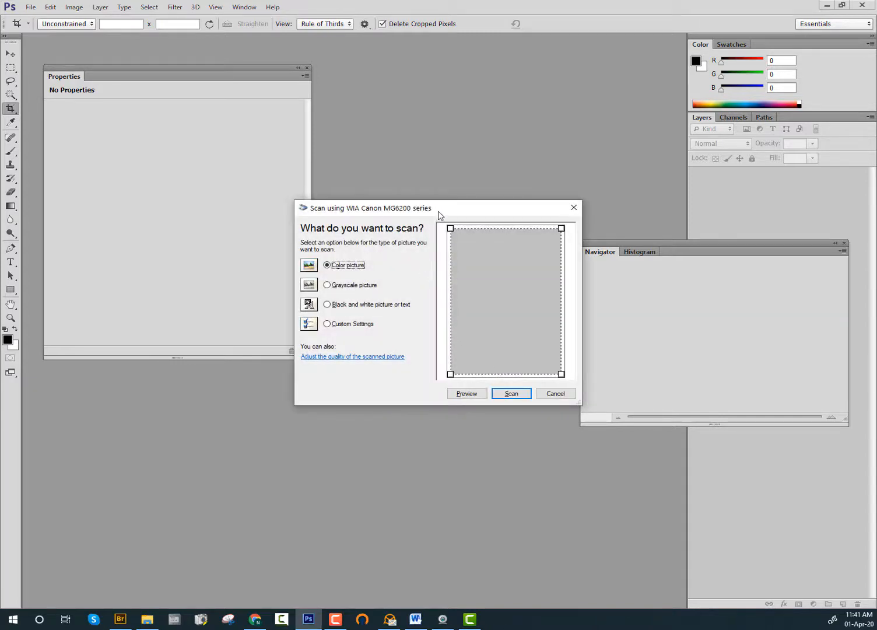
# - Scan the first half of the sketch with custom settings, as a color picture at 300 DPI
pyautogui.moveTo(439, 213); pyautogui.dragTo(405, 195)
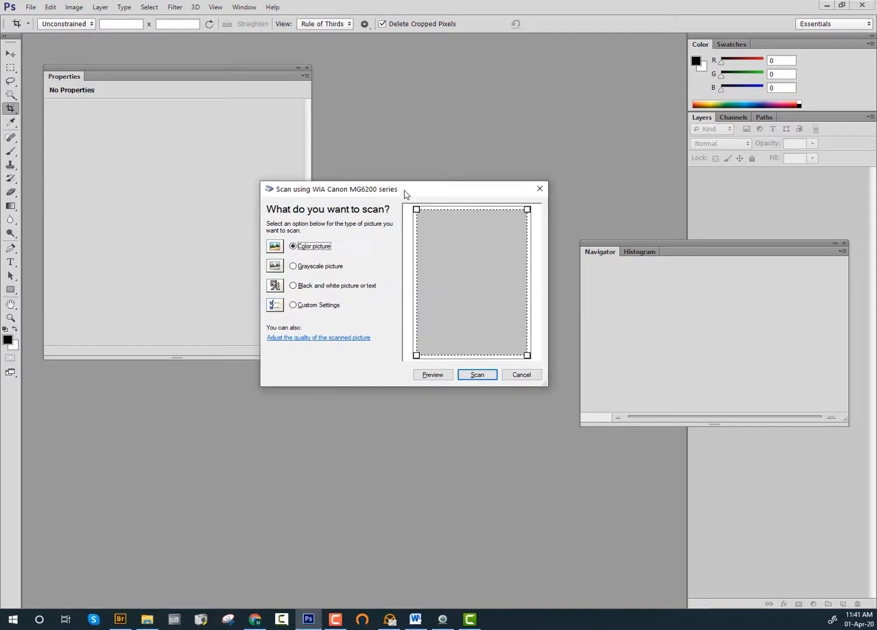
pyautogui.click(304, 307)
pyautogui.click(303, 338)
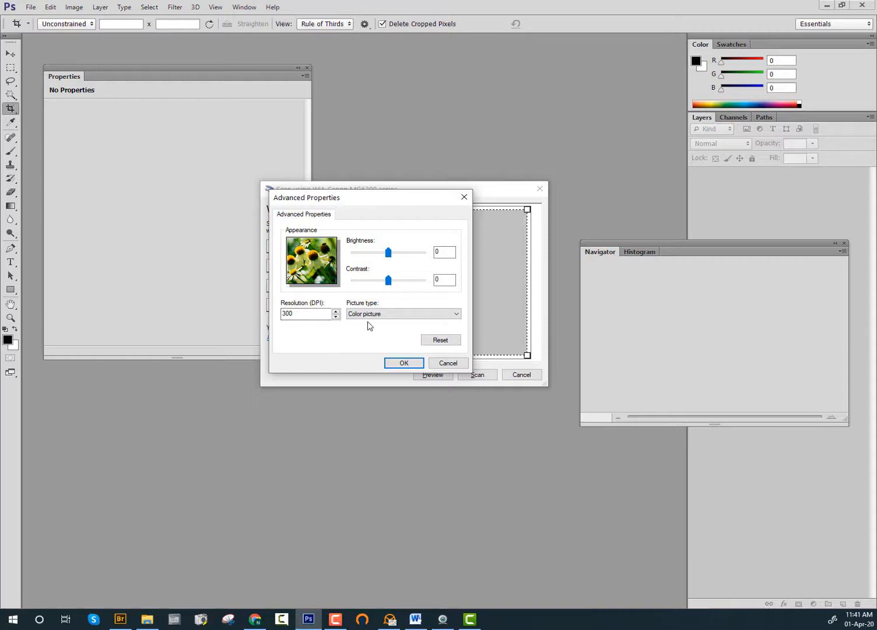
pyautogui.click(392, 363)
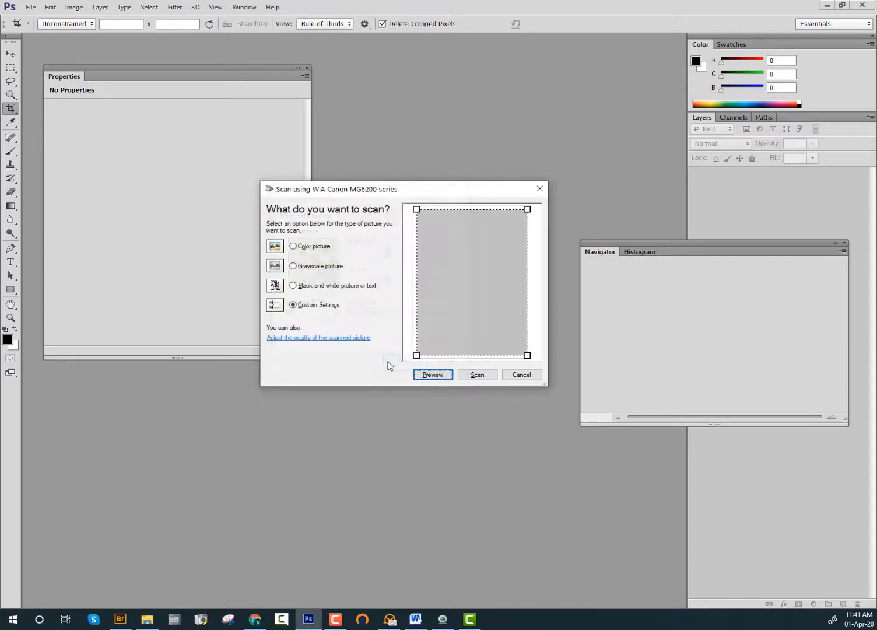
pyautogui.click(474, 377)
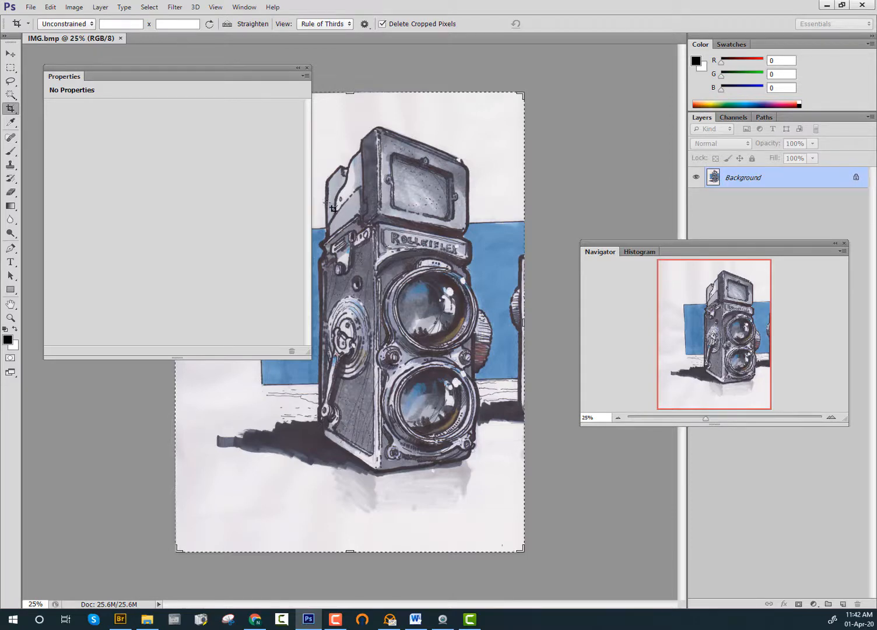
# - Scan the second half of the sketch through WIA Support from the Canon MG6200 series, using custom settings
pyautogui.click(32, 8)
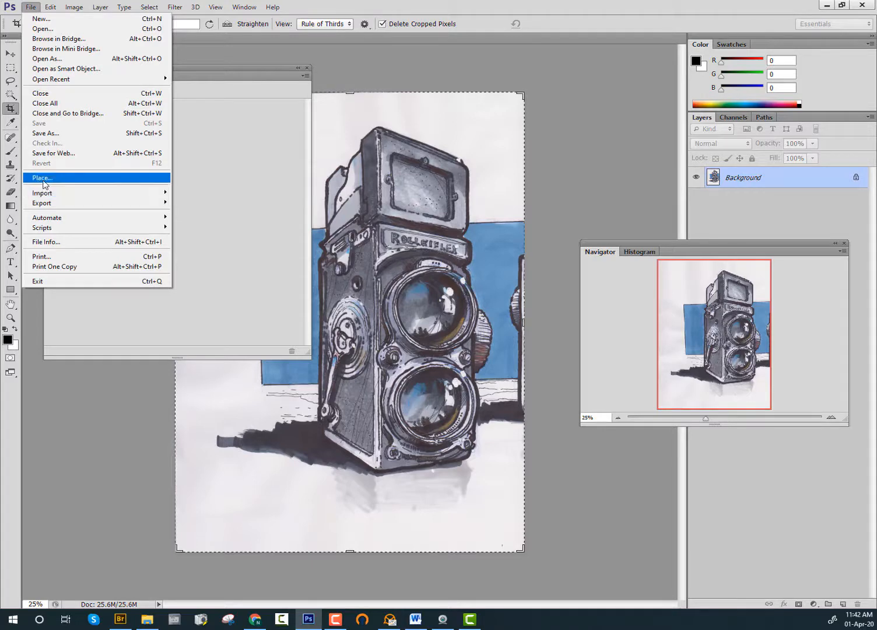
pyautogui.moveTo(49, 193)
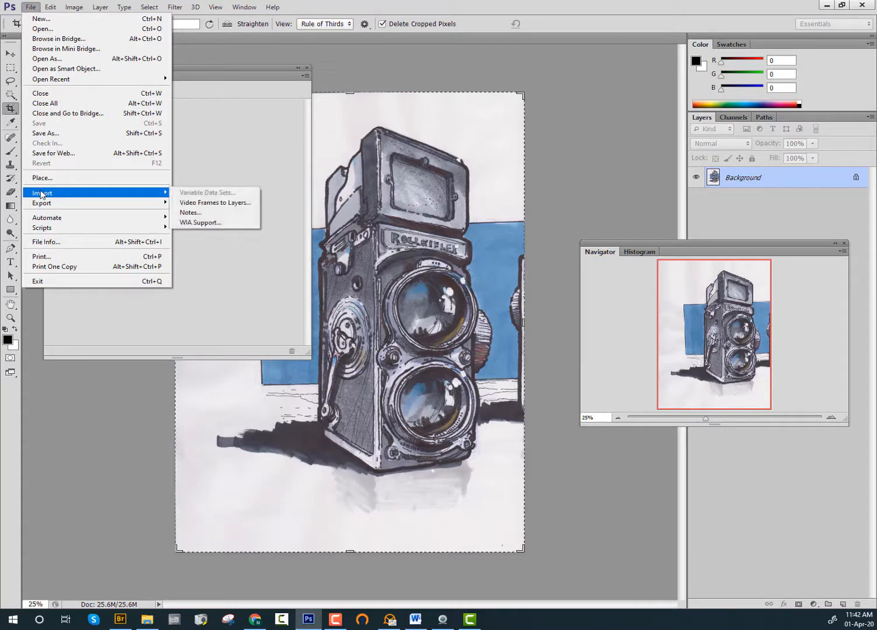
pyautogui.click(221, 223)
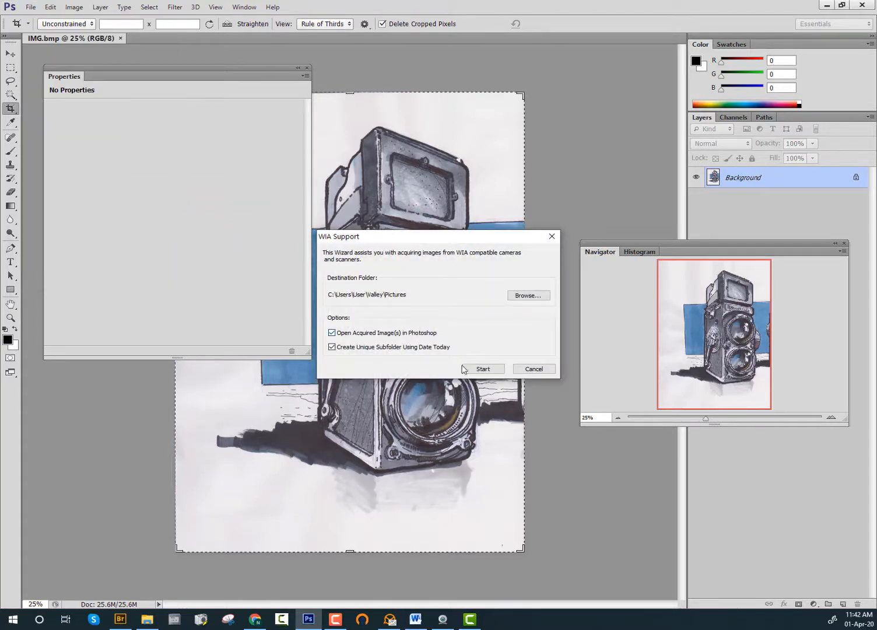
pyautogui.click(473, 369)
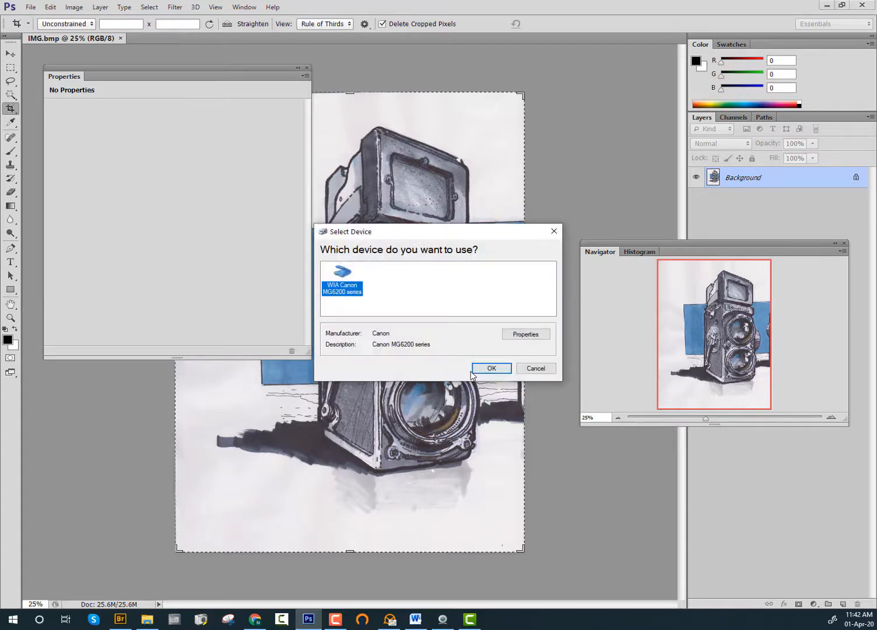
pyautogui.click(473, 369)
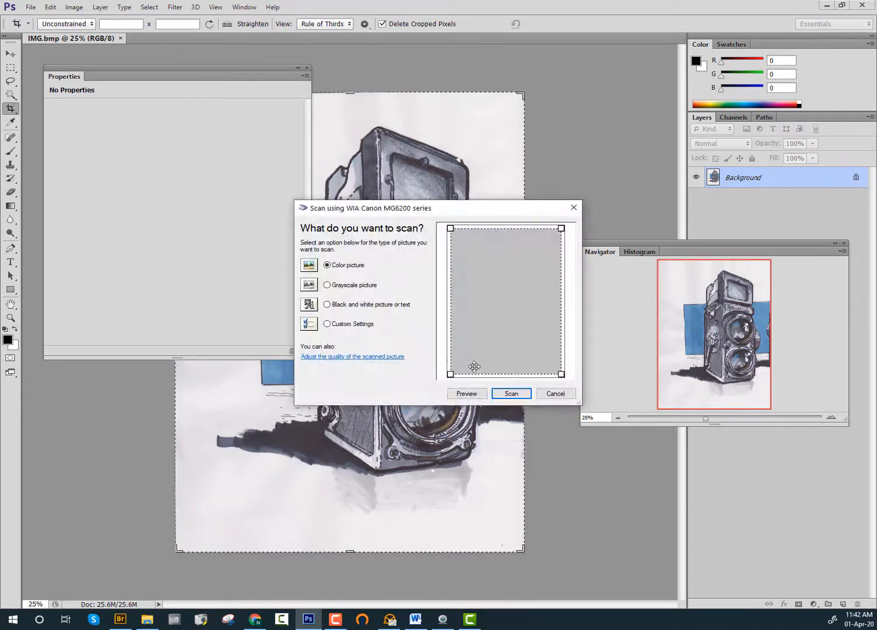
pyautogui.click(342, 329)
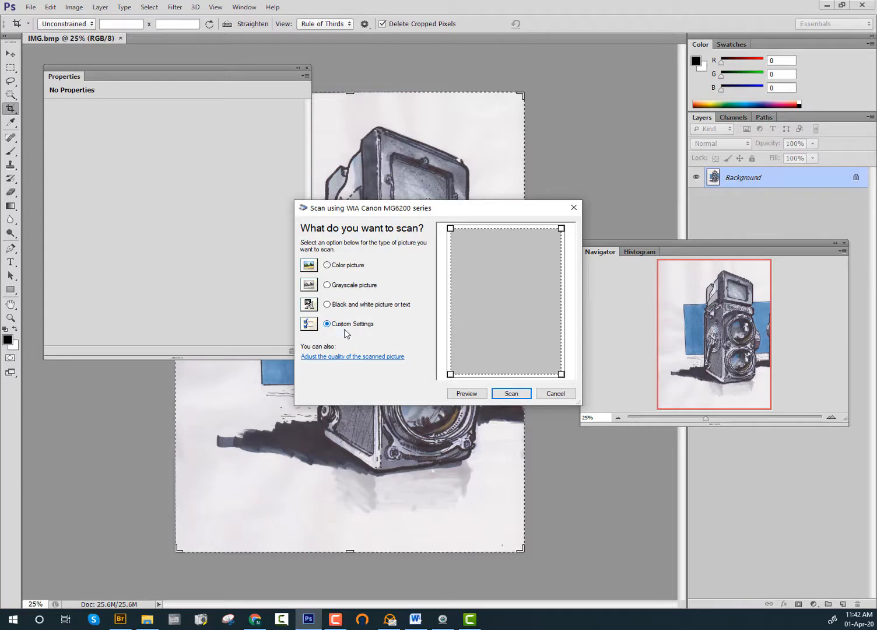
pyautogui.click(505, 395)
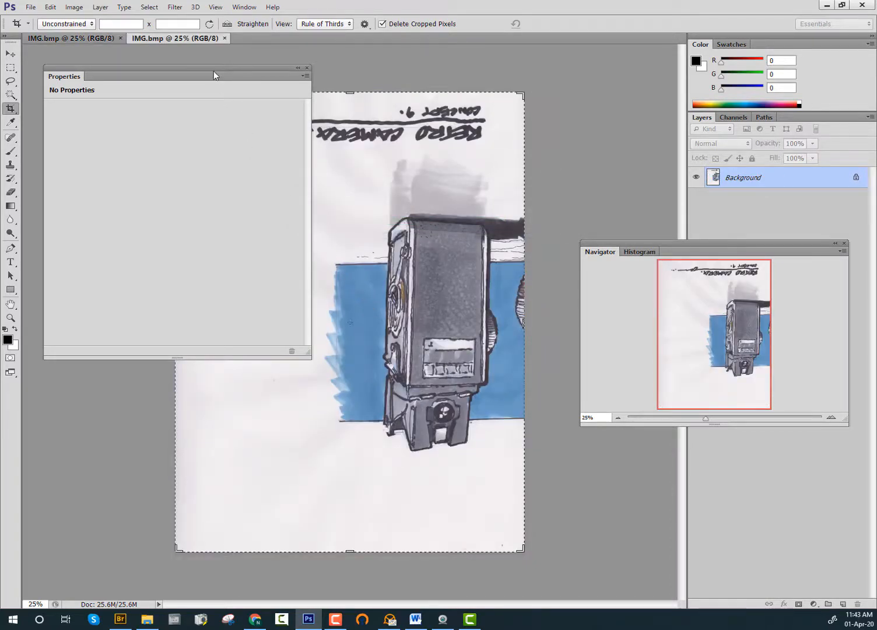
# - Move the floating Properties and Navigator panels aside so they do not cover the scanned image
pyautogui.moveTo(213, 71); pyautogui.dragTo(286, 148)
pyautogui.moveTo(361, 201); pyautogui.dragTo(876, 317)
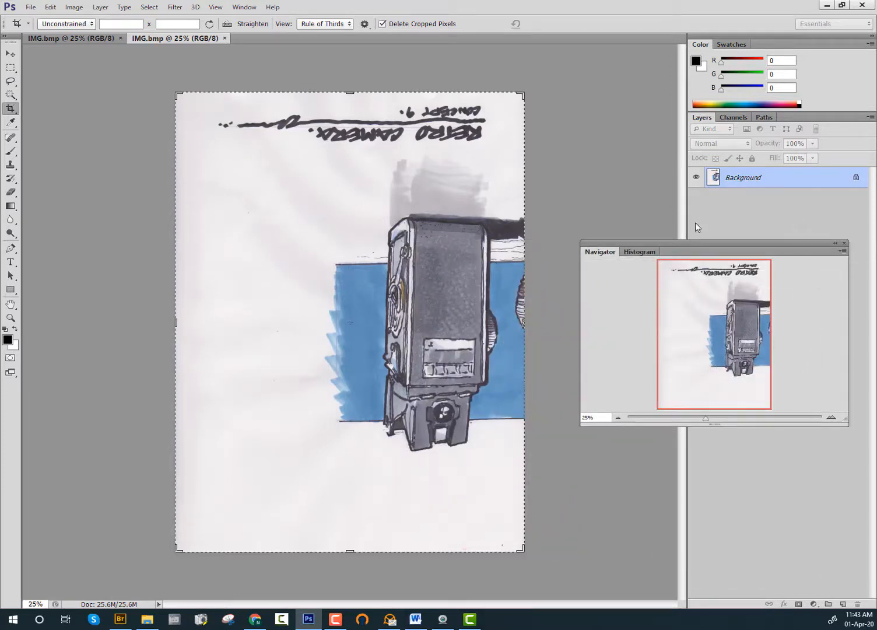
pyautogui.moveTo(690, 243); pyautogui.dragTo(653, 358)
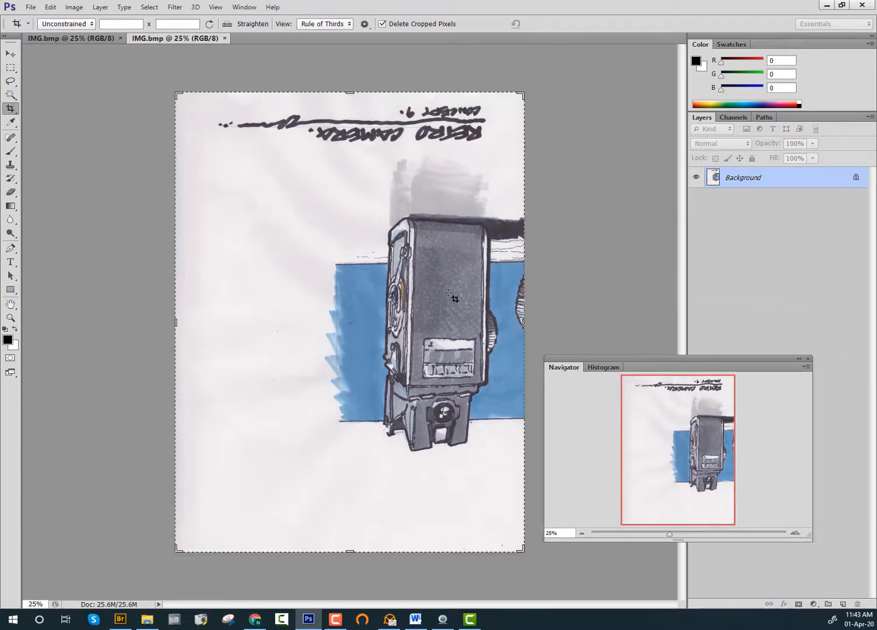
# - Rotate the second scan's canvas by 180°
pyautogui.click(77, 11)
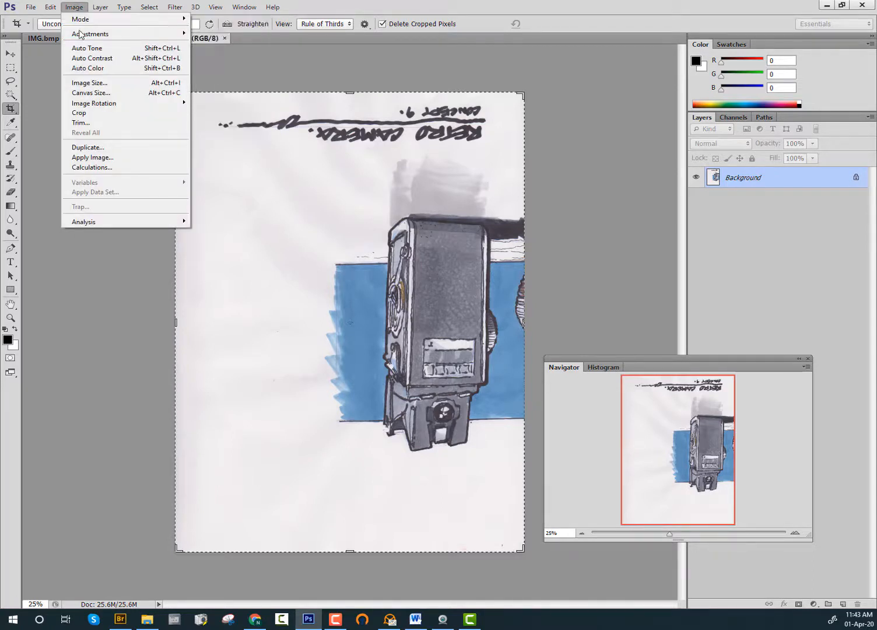
pyautogui.moveTo(89, 105)
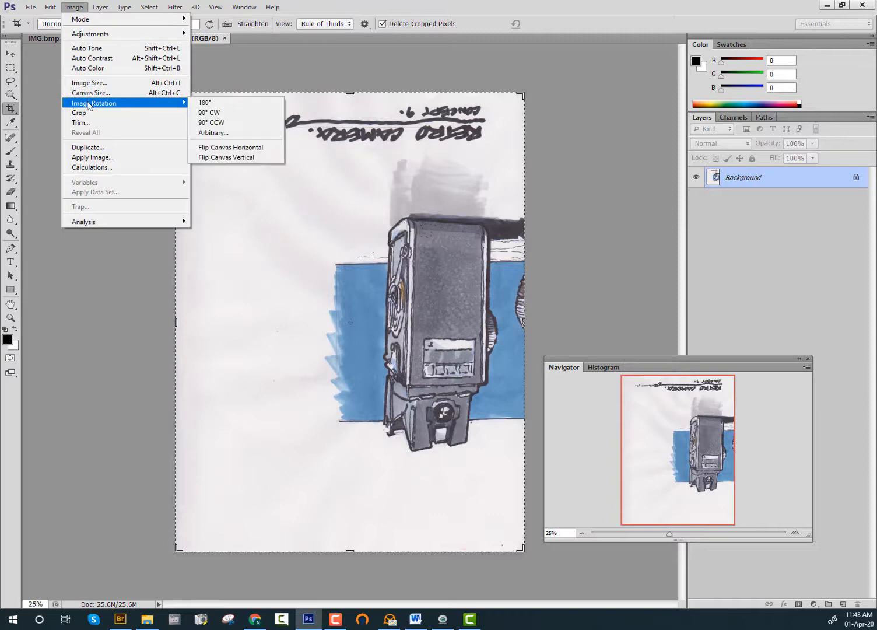
pyautogui.click(206, 103)
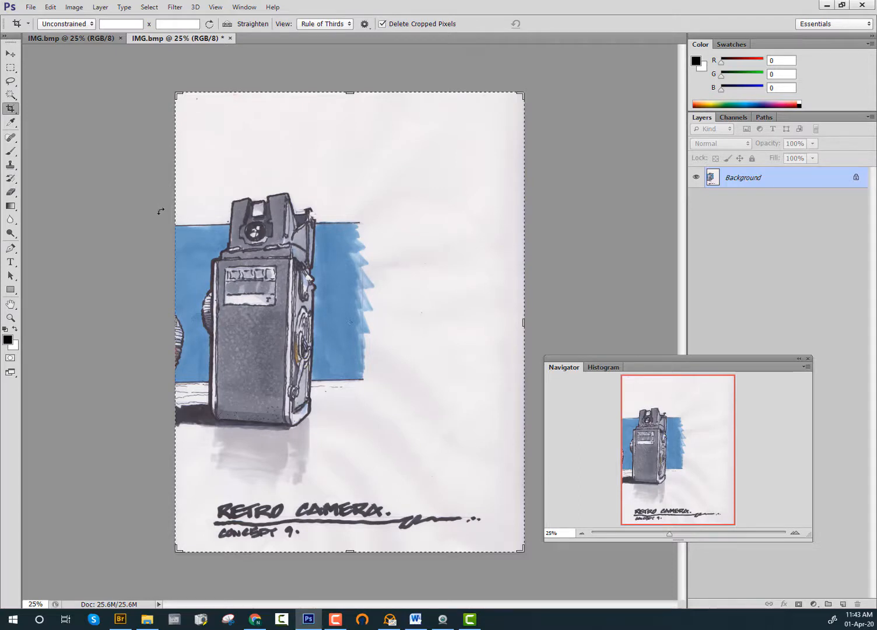
# - Switch to the first scan, with the large front-view camera, and activate its crop frame
pyautogui.click(87, 41)
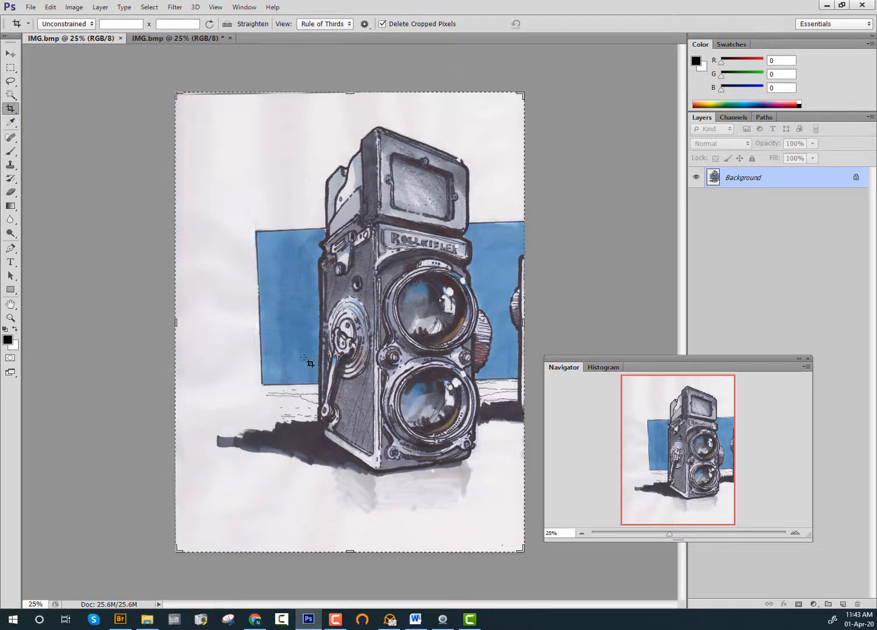
pyautogui.moveTo(523, 324)
pyautogui.mouseDown()
pyautogui.moveTo(618, 330)
pyautogui.moveTo(615, 319)
pyautogui.moveTo(524, 320)
pyautogui.mouseUp()
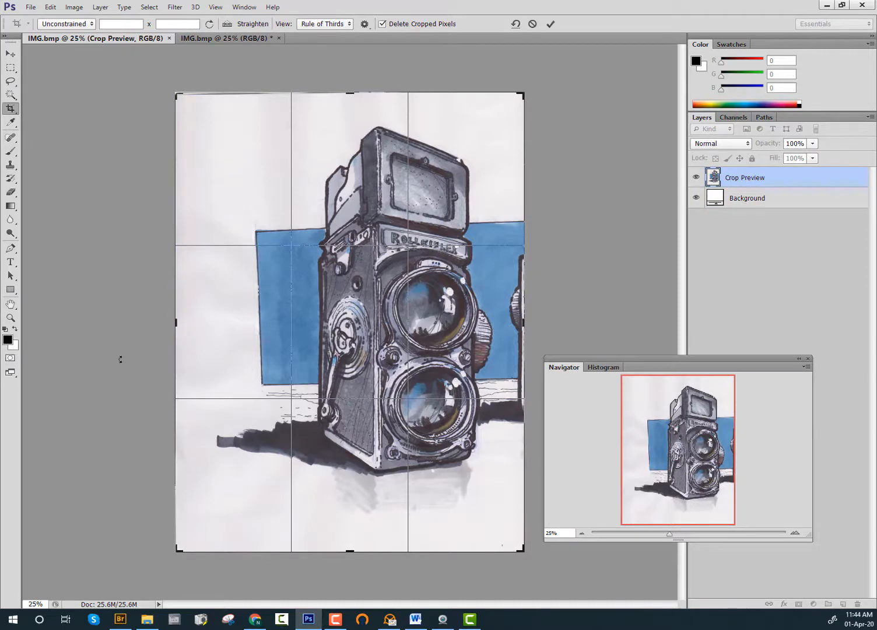
# - Set the foreground color's red value to 252, and reset the foreground and background to the default colors
pyautogui.click(8, 338)
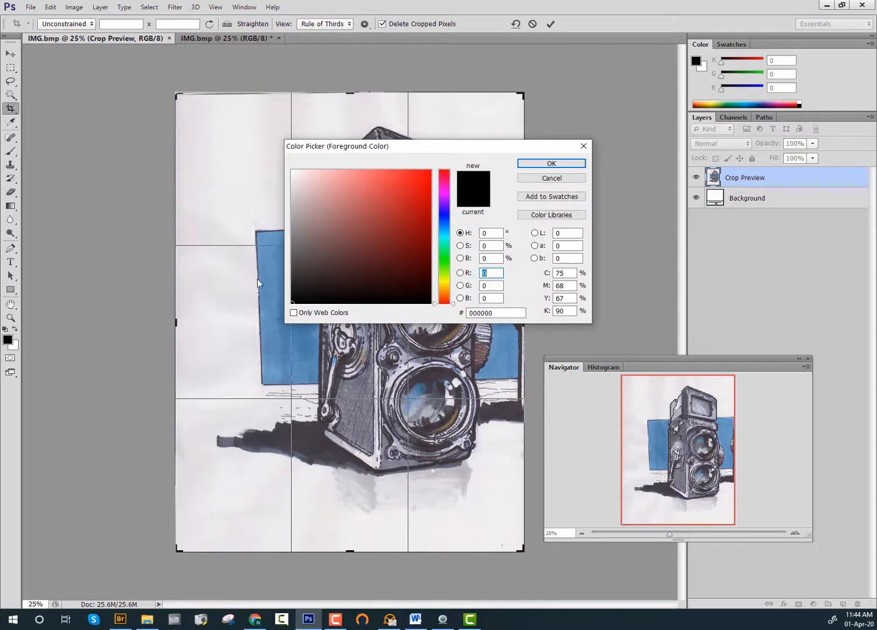
pyautogui.write('252')
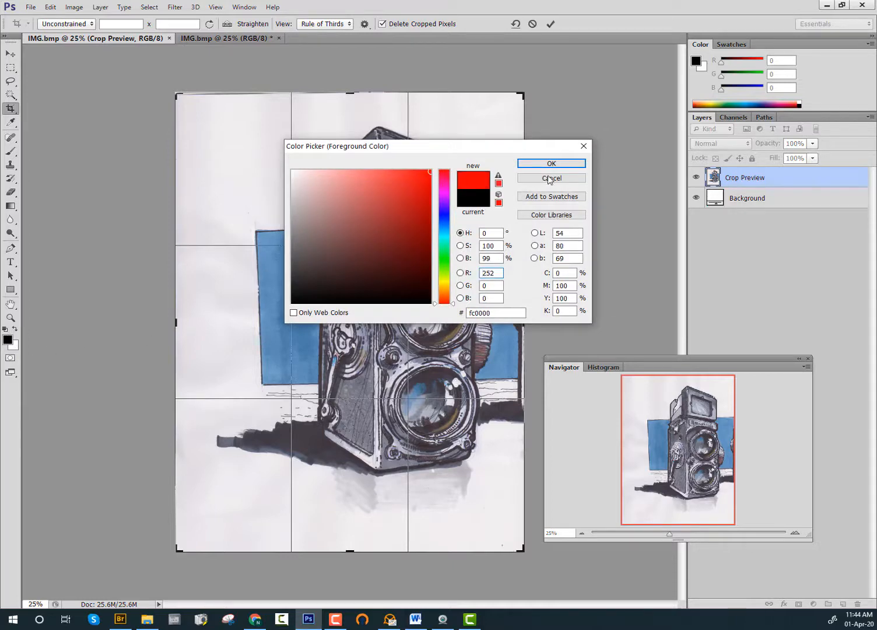
pyautogui.click(547, 165)
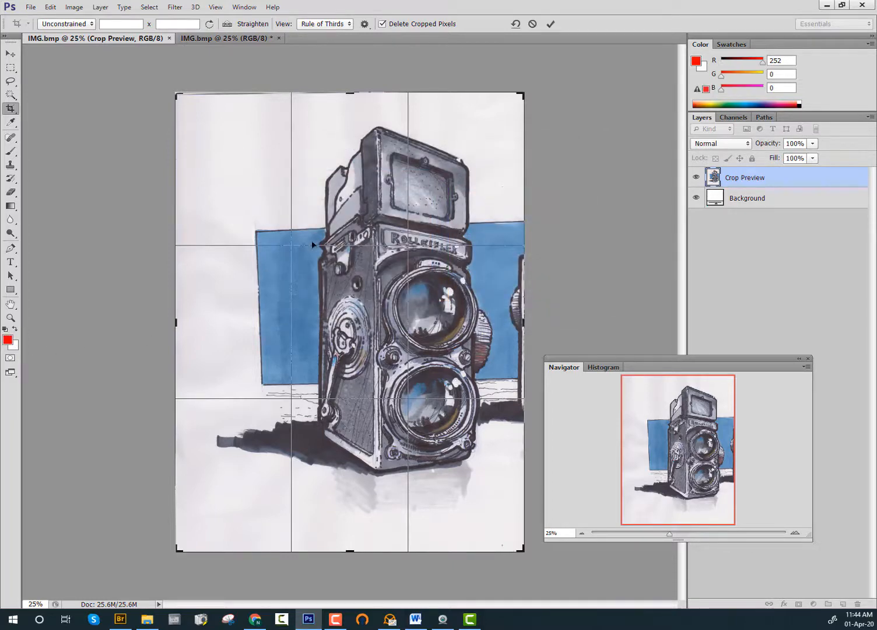
pyautogui.click(5, 330)
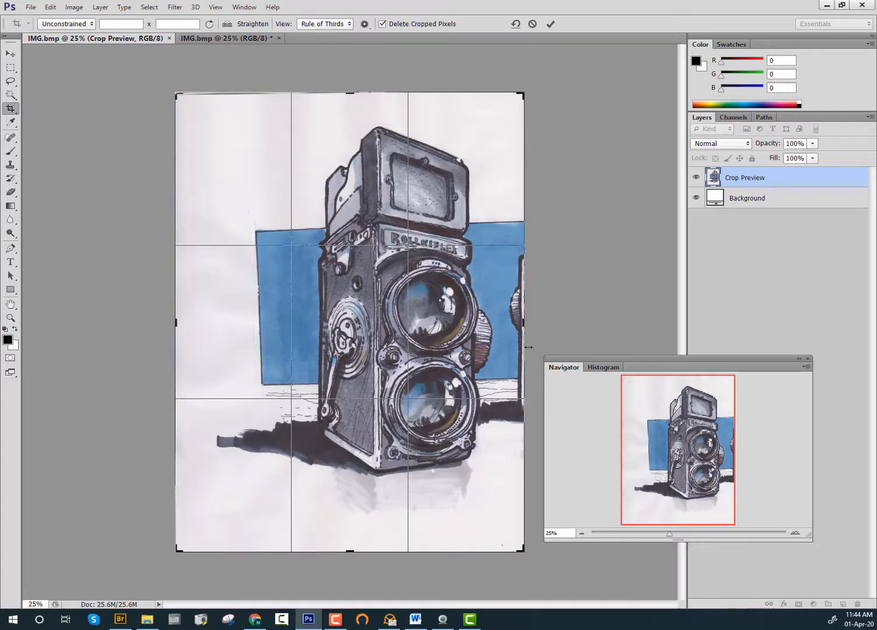
# - Extend the first scan's canvas past its right edge to nearly twice its width with the Crop tool
pyautogui.moveTo(524, 321); pyautogui.dragTo(674, 331)
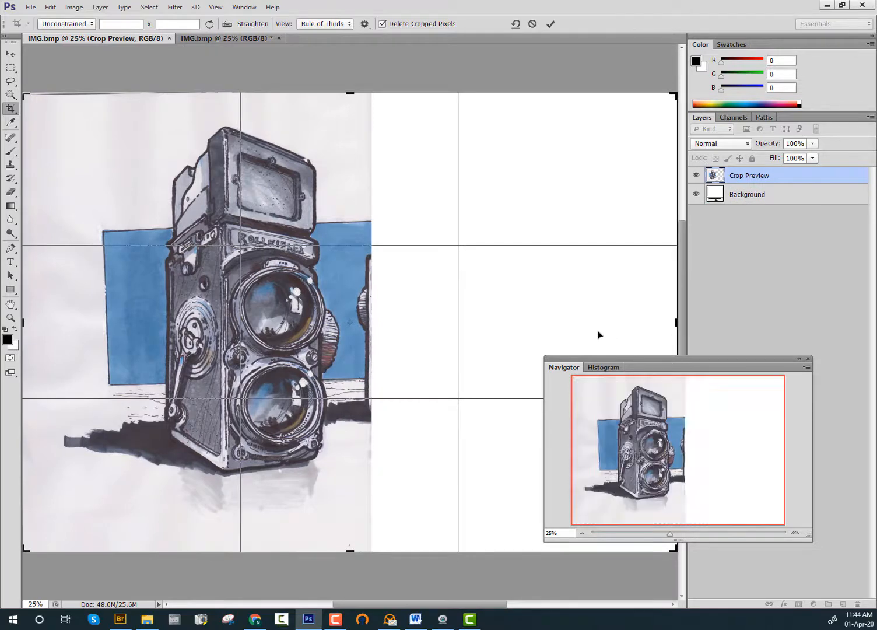
pyautogui.press('Return')
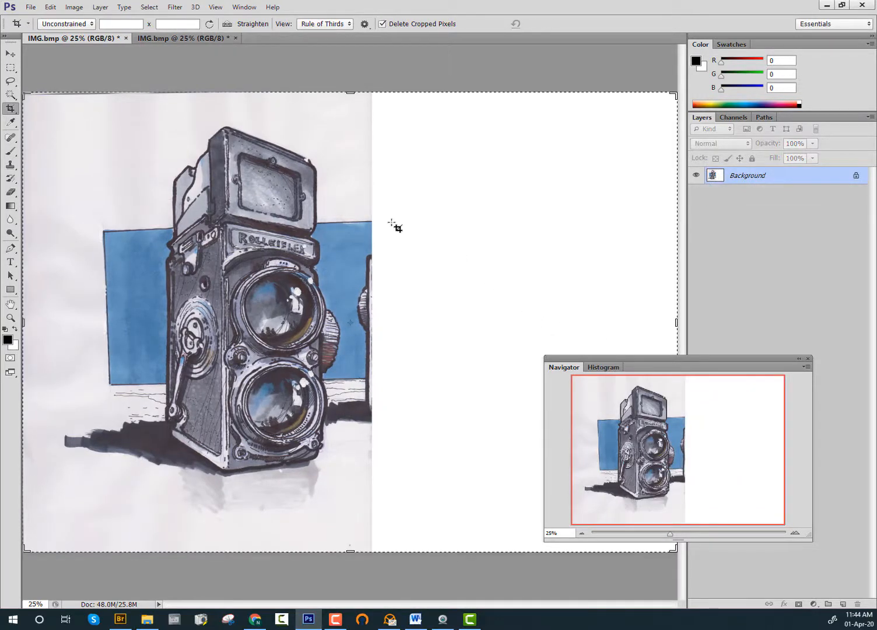
# - Select the whole canvas of the rotated second scan and copy it
pyautogui.click(201, 39)
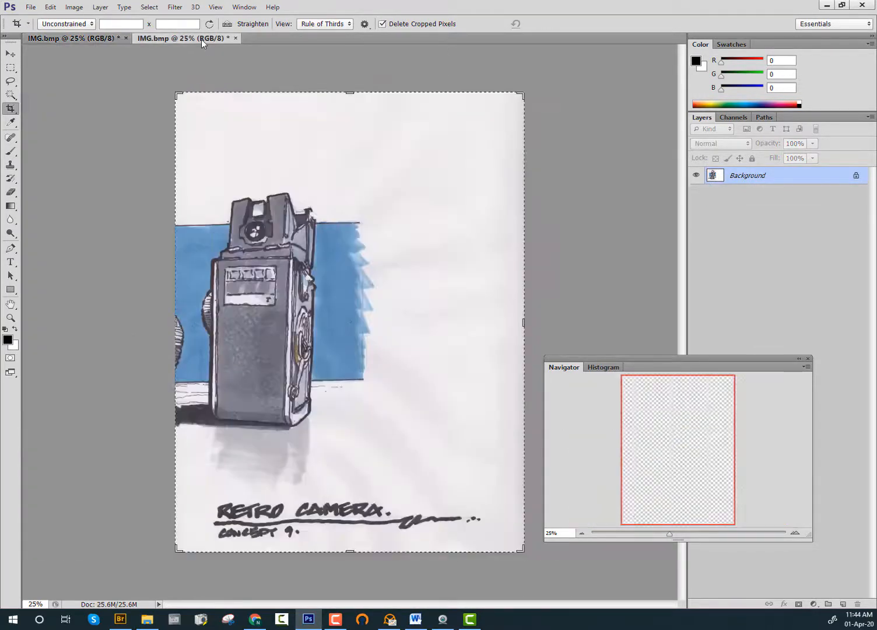
pyautogui.click(151, 8)
pyautogui.click(151, 19)
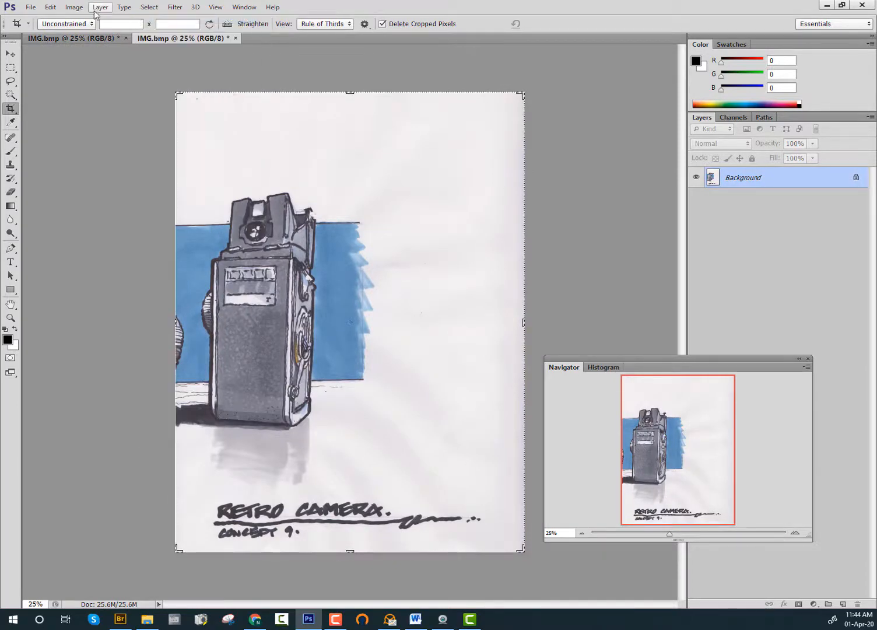
pyautogui.click(50, 7)
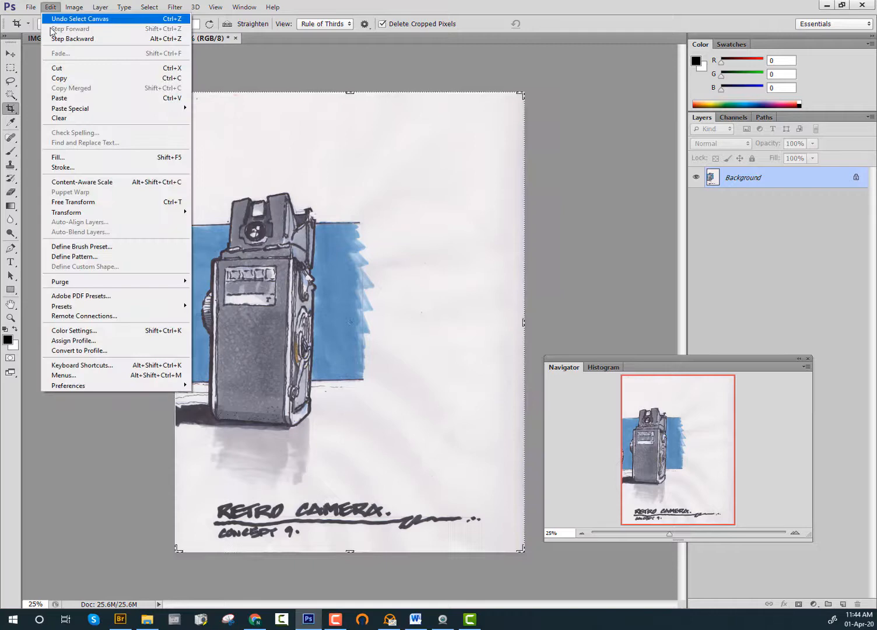
pyautogui.click(59, 78)
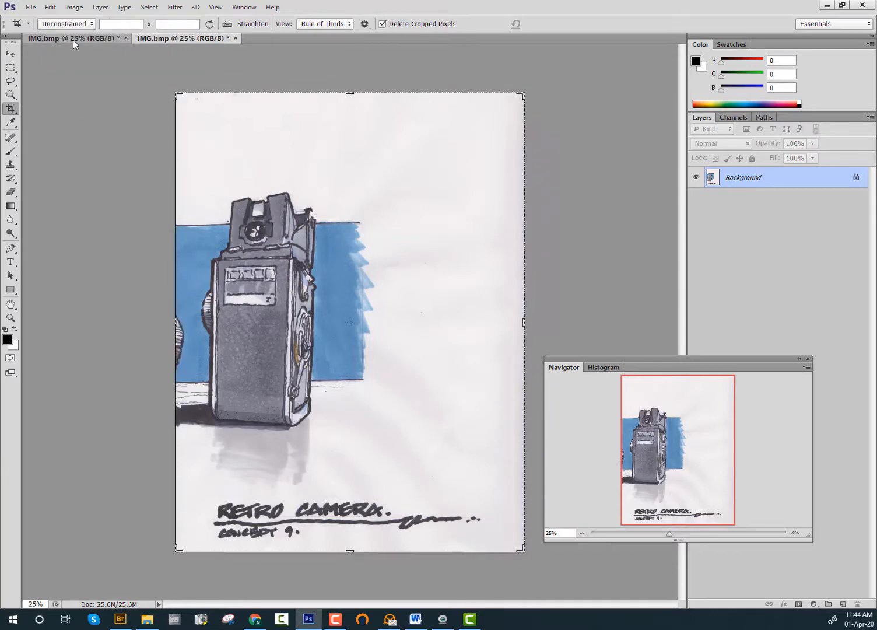
# - Paste the copied second scan into the first scan's document and move it right so the overlapping parts of the drawing meet
pyautogui.click(73, 40)
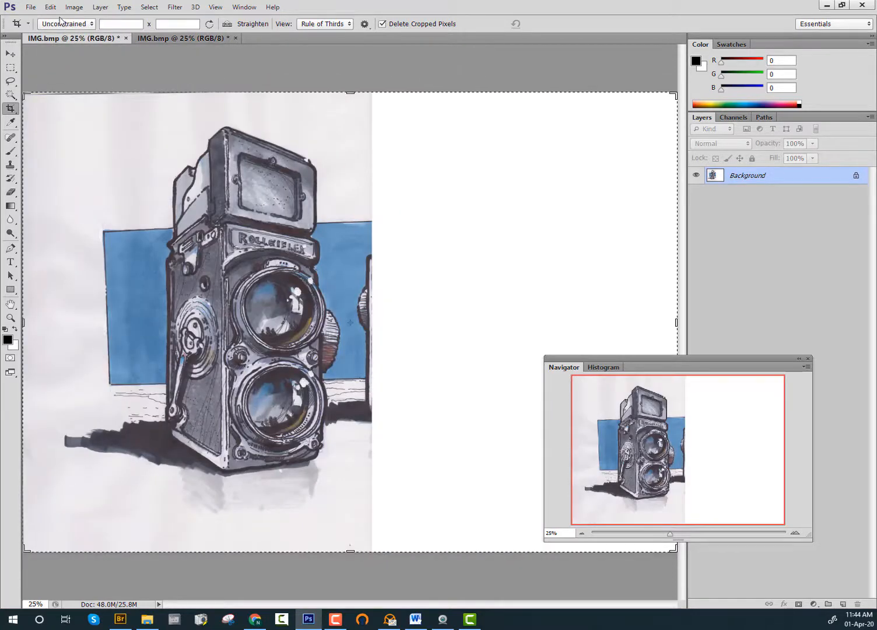
pyautogui.click(50, 7)
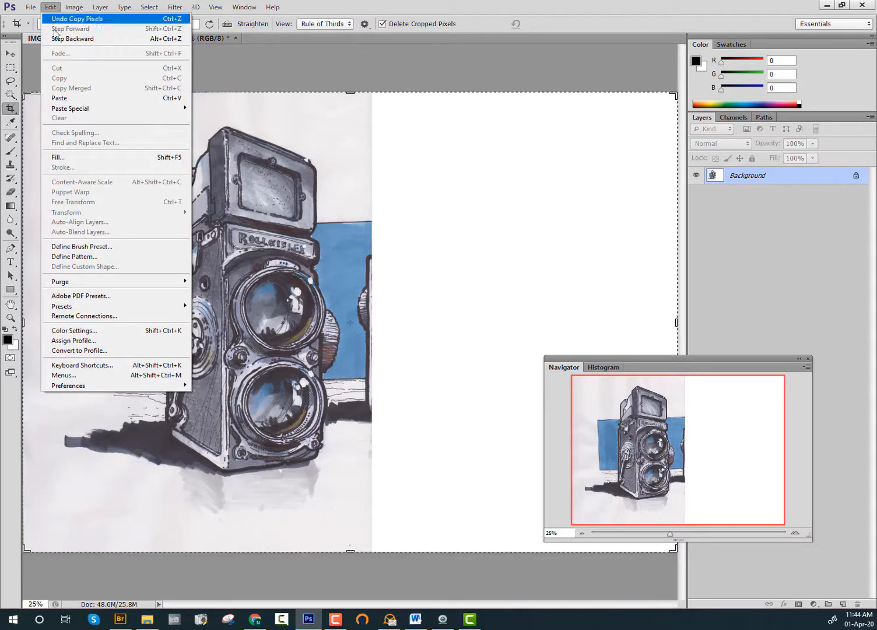
pyautogui.click(66, 99)
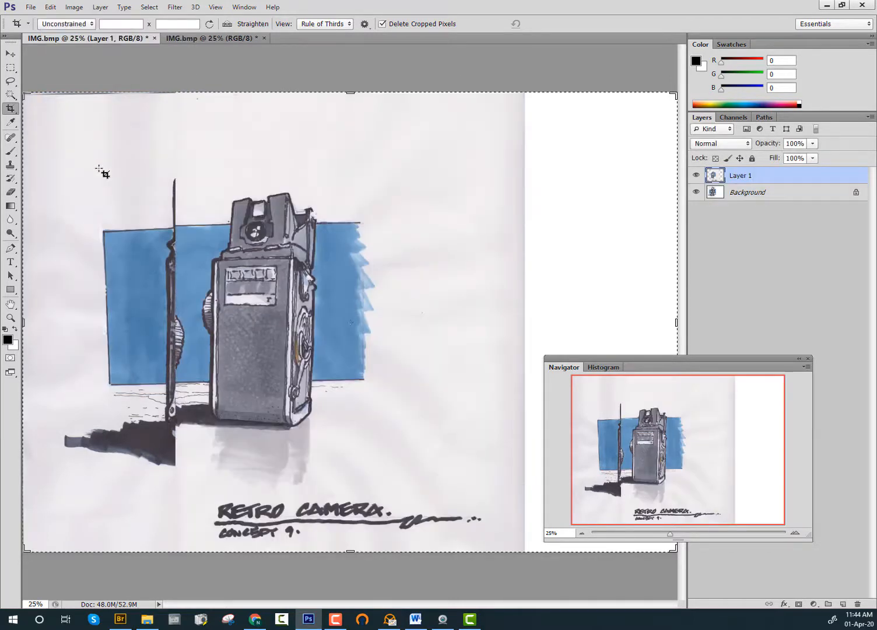
pyautogui.click(11, 54)
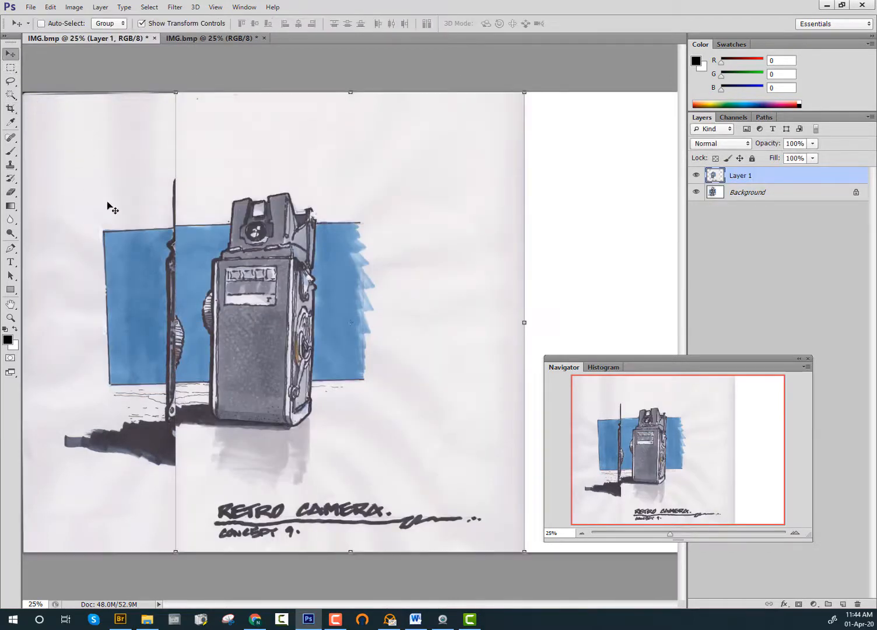
pyautogui.moveTo(190, 378)
pyautogui.mouseDown()
pyautogui.moveTo(352, 379)
pyautogui.moveTo(347, 370)
pyautogui.mouseUp()
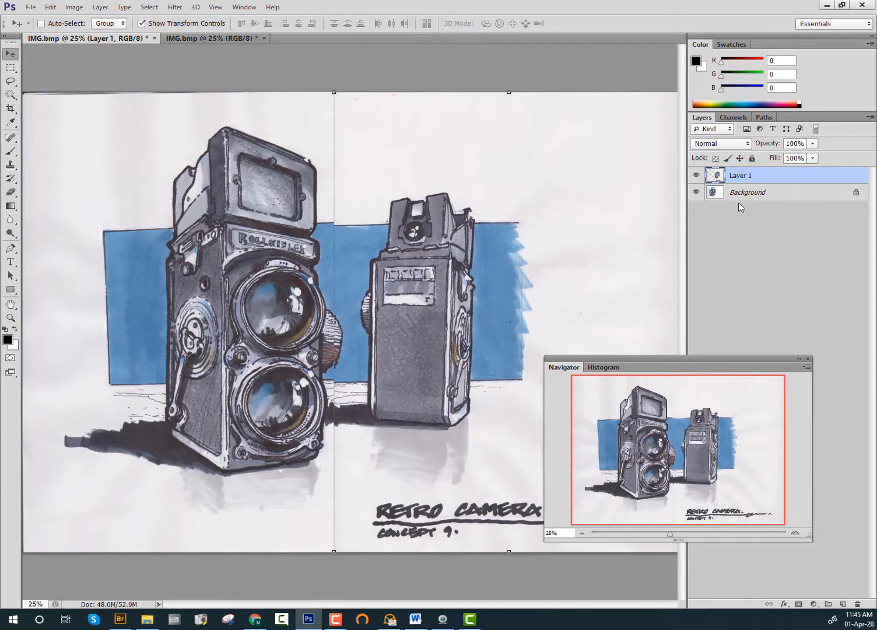
# - Set the pasted layer's blend mode to Multiply
pyautogui.click(746, 145)
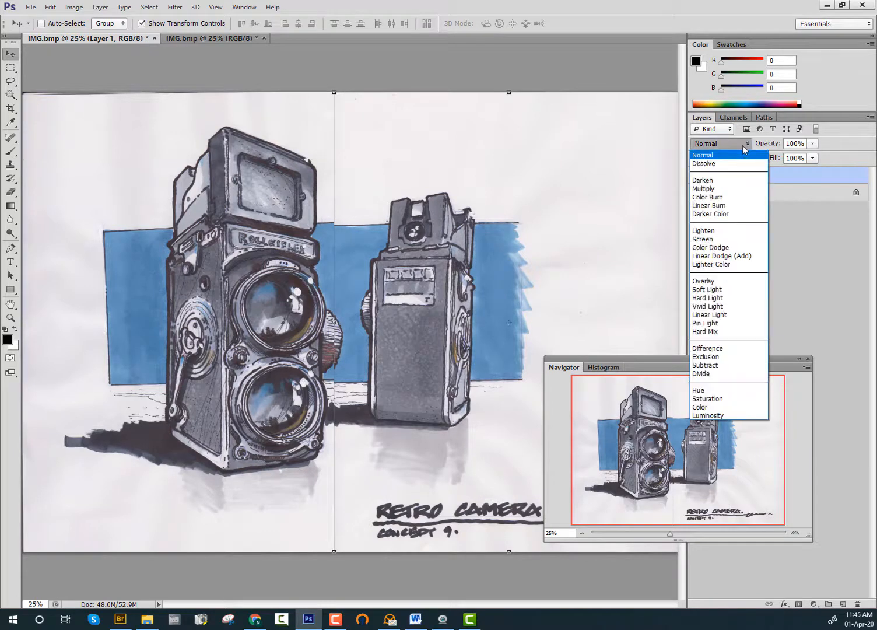
pyautogui.click(651, 155)
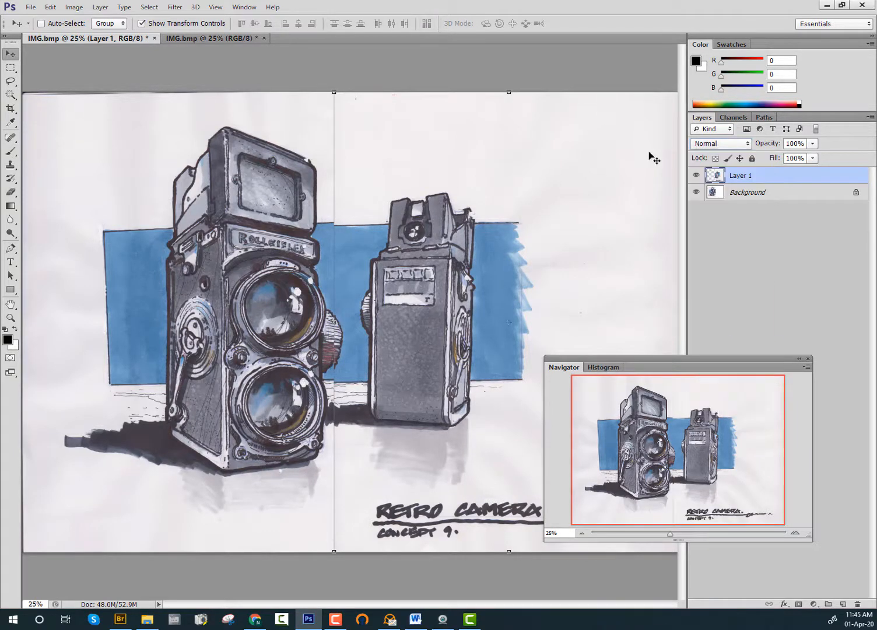
pyautogui.click(719, 146)
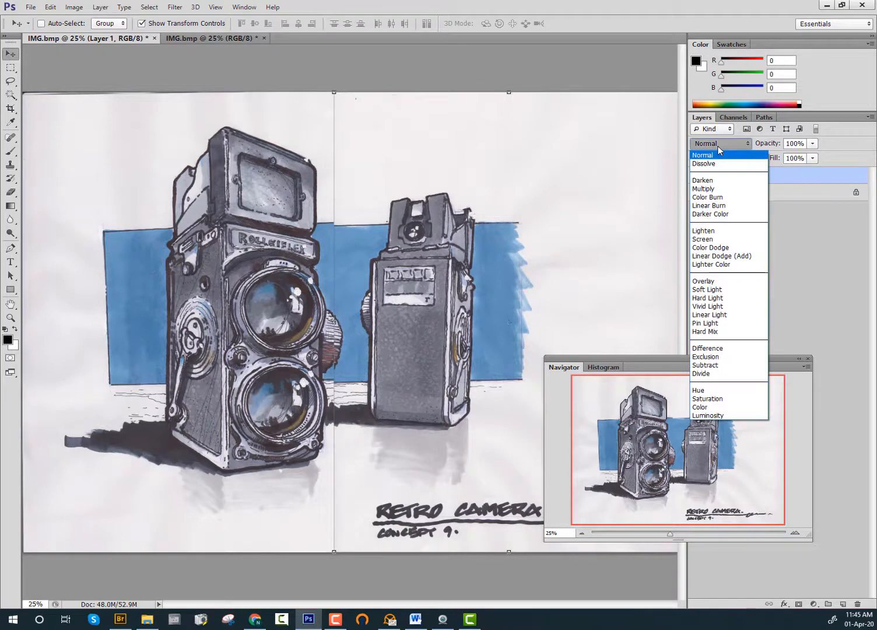
pyautogui.click(713, 190)
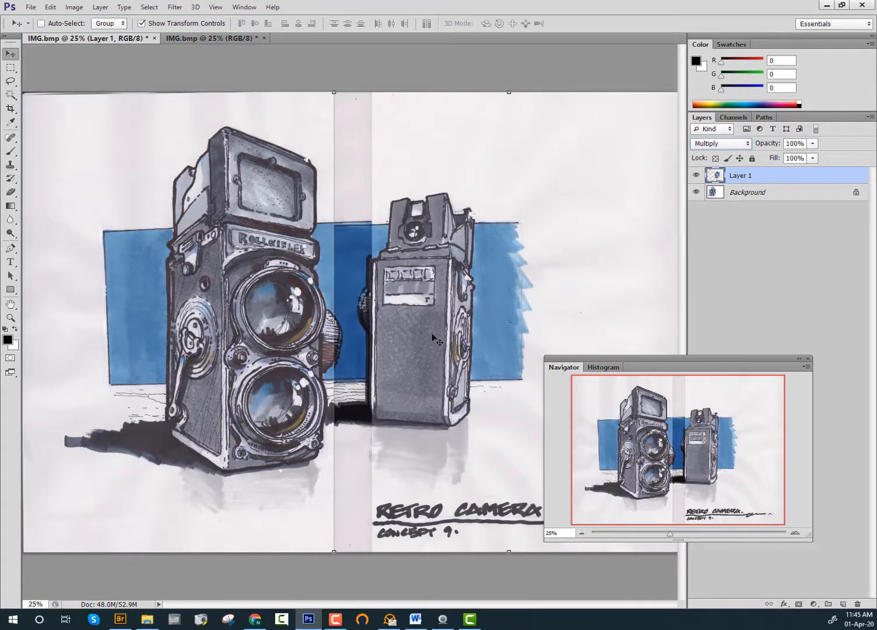
# - Move the pasted layer up and left so its knobs and rear camera edge coincide with those on the layer below
pyautogui.moveTo(433, 339)
pyautogui.mouseDown()
pyautogui.moveTo(435, 328)
pyautogui.moveTo(434, 337)
pyautogui.mouseUp()
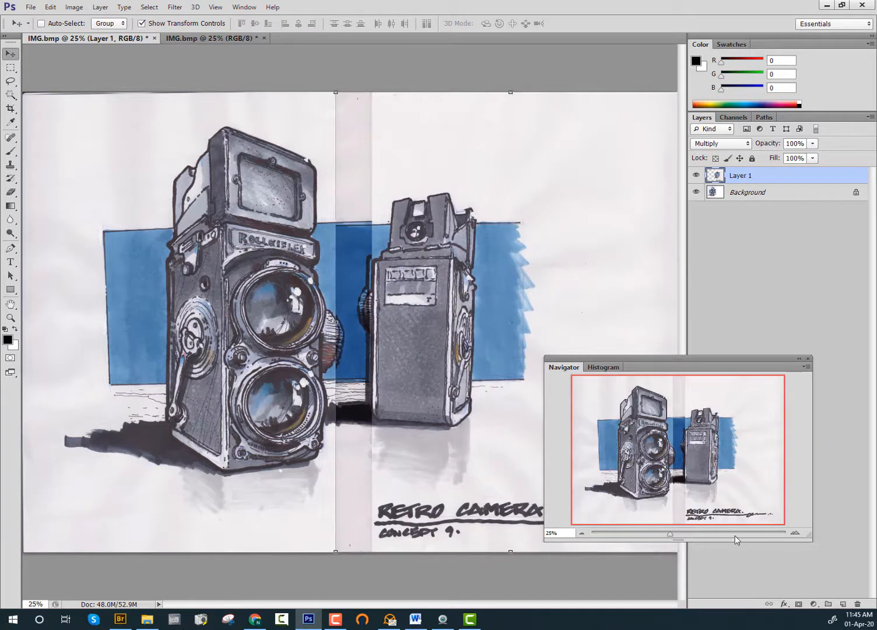
pyautogui.moveTo(669, 535); pyautogui.dragTo(695, 536)
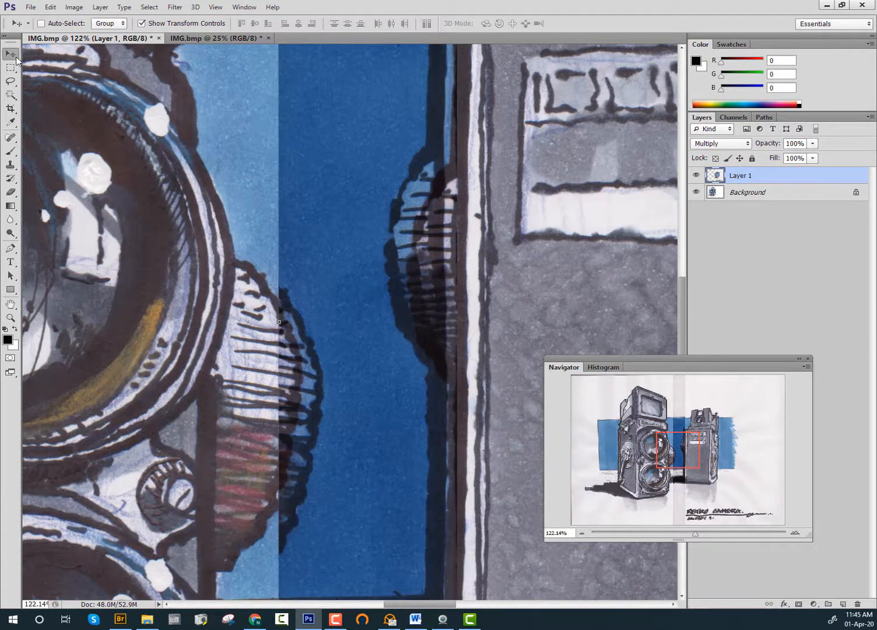
pyautogui.moveTo(484, 323); pyautogui.dragTo(460, 308)
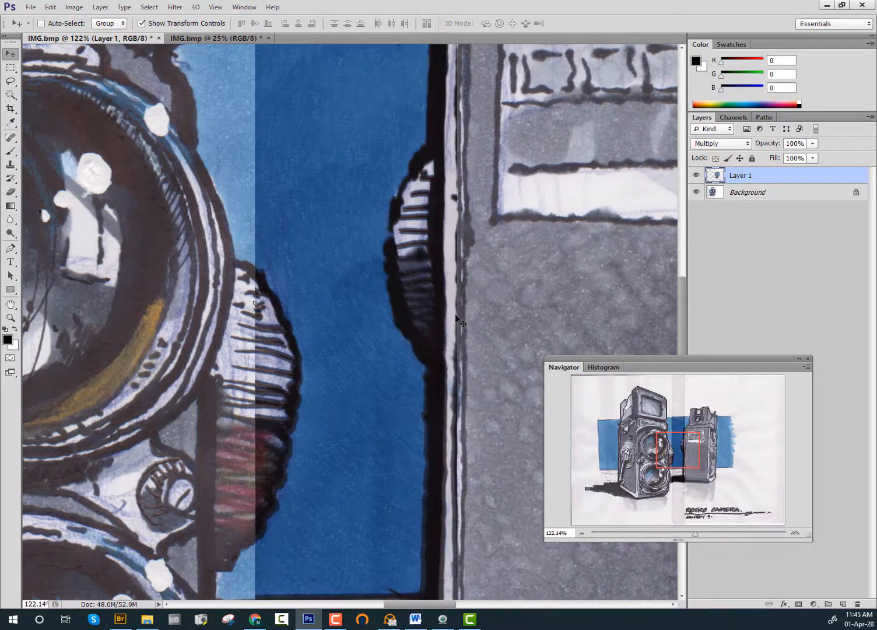
pyautogui.press('Left')
pyautogui.press('Left')
pyautogui.press('Left')
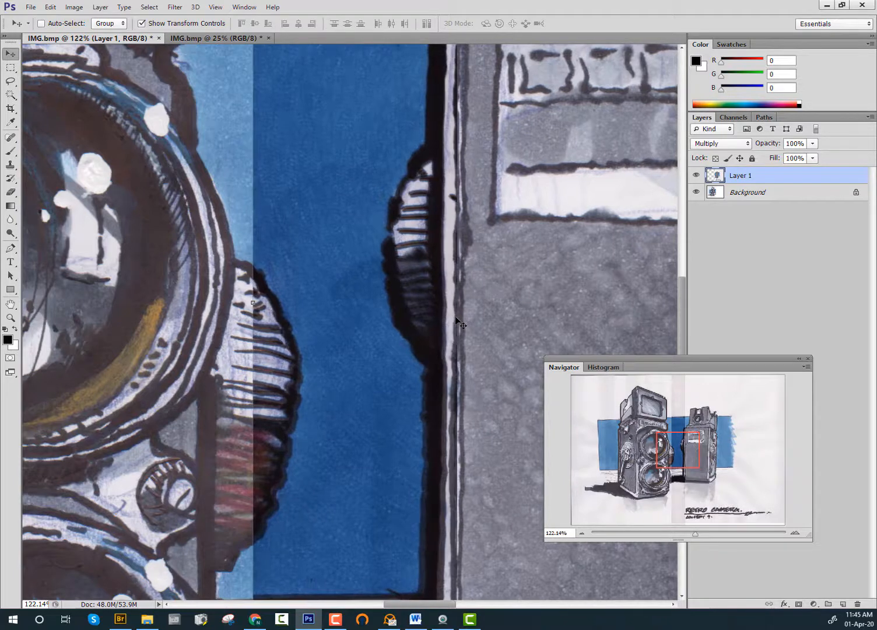
# - Fine-tune the pasted layer's vertical position in small nudges, matching the knob lines of both scans
pyautogui.press('Down')
pyautogui.press('Down')
pyautogui.press('Down')
pyautogui.press('Up')
pyautogui.press('Up')
pyautogui.press('Up')
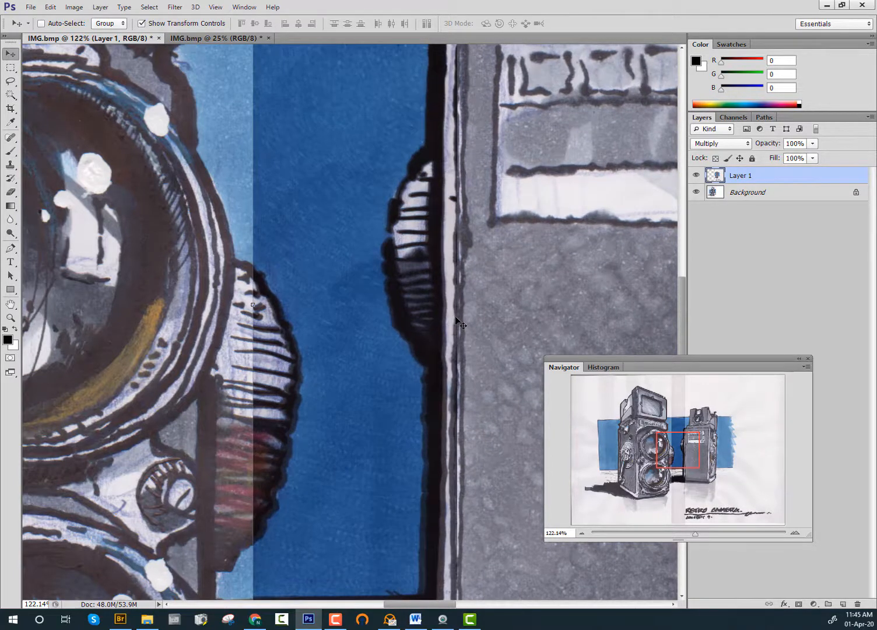
pyautogui.press('Up')
pyautogui.press('Down')
pyautogui.press('Up')
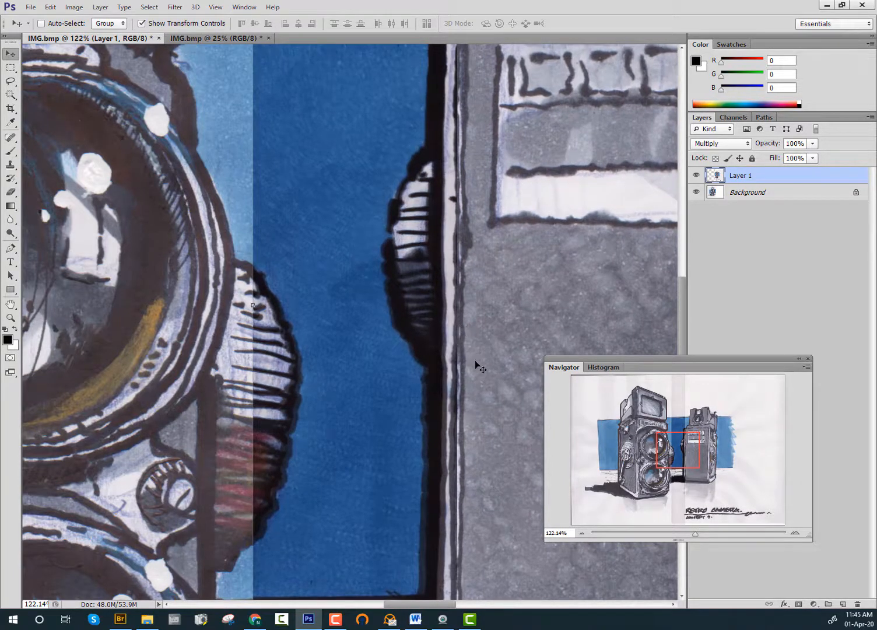
# - Return the pasted layer's blend mode to Normal
pyautogui.moveTo(670, 464); pyautogui.dragTo(666, 523)
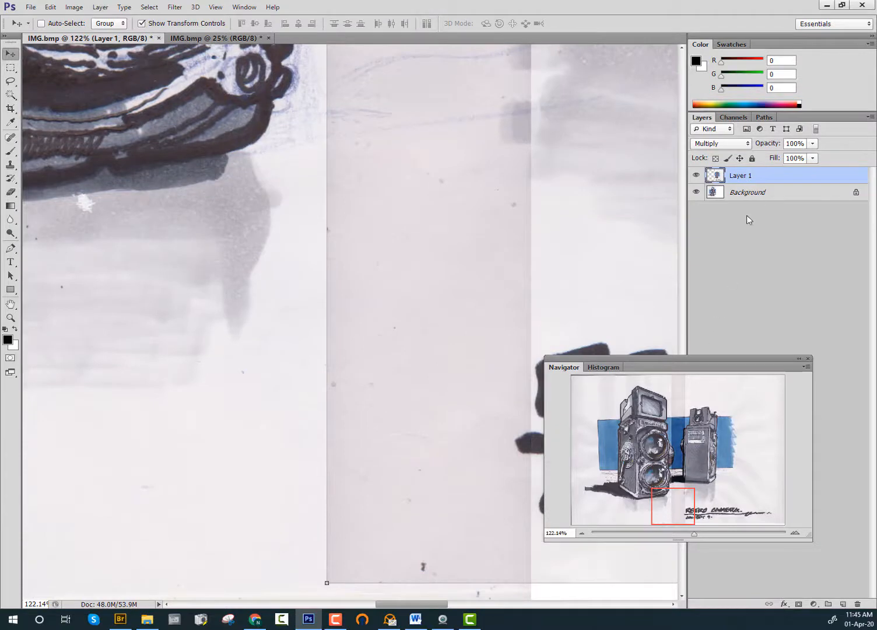
pyautogui.click(745, 144)
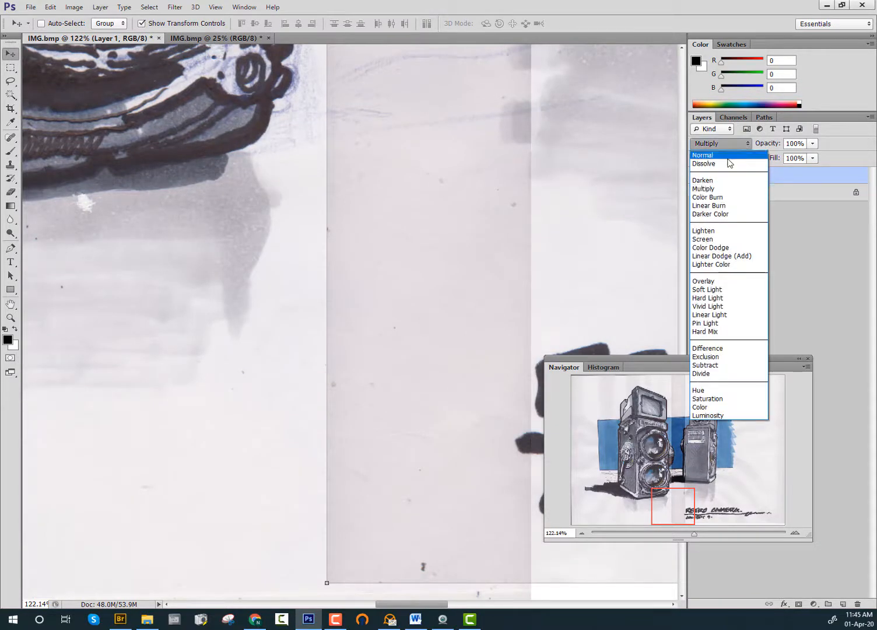
pyautogui.click(728, 156)
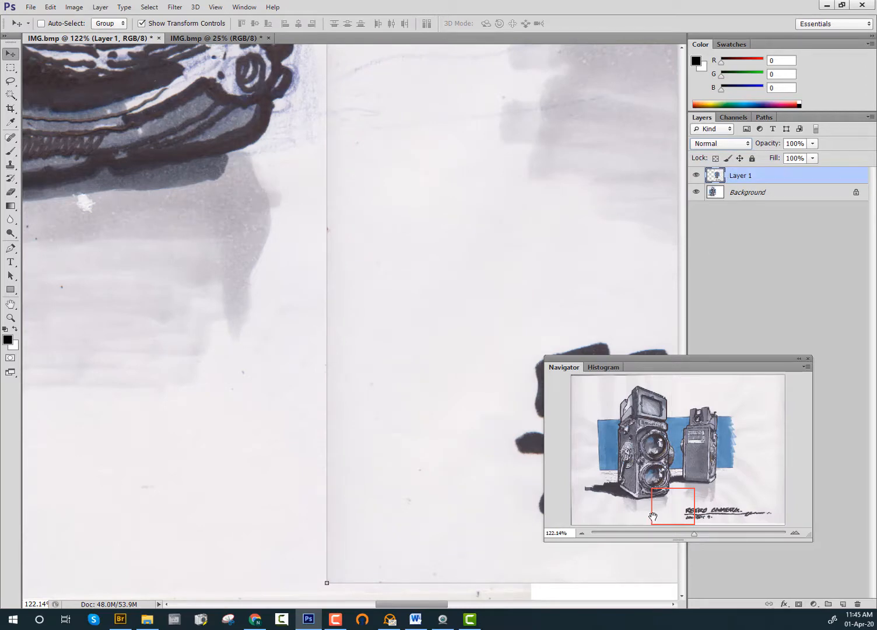
pyautogui.moveTo(653, 515); pyautogui.dragTo(654, 474)
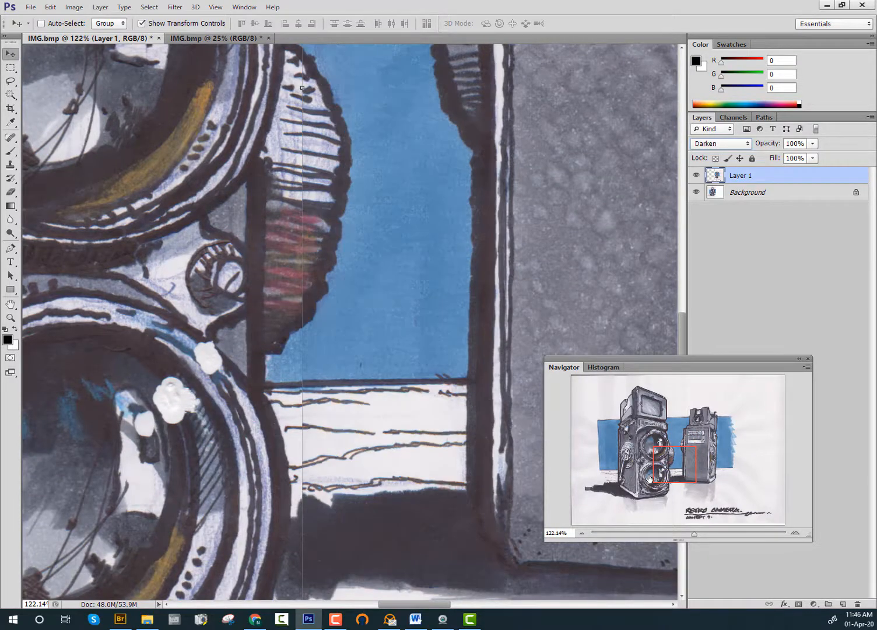
pyautogui.hotkey('shift', 'alt', 'n')
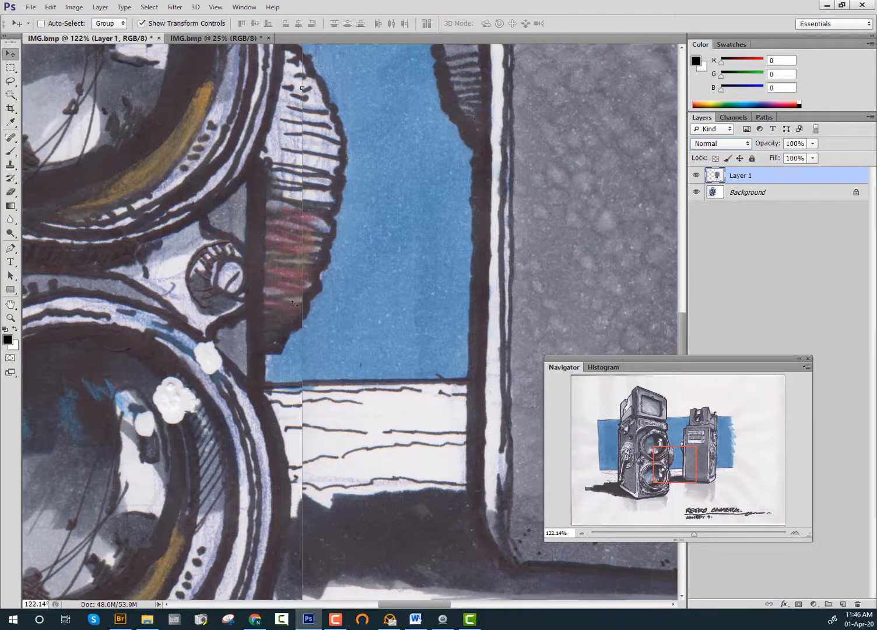
# - Free-transform the pasted layer and nudge it 4 pixels down to a Y position of 1731.50 px
pyautogui.hotkey('ctrl', 't')
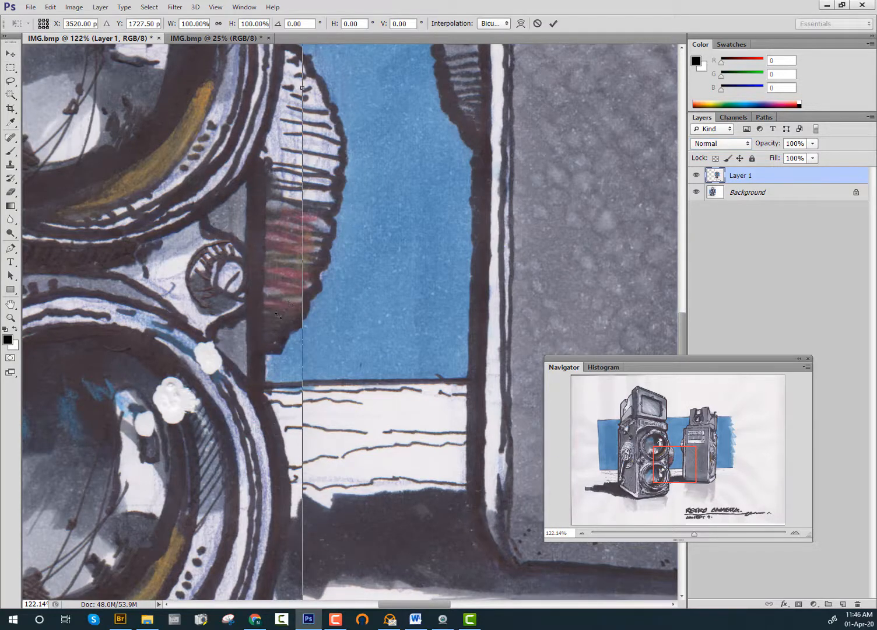
pyautogui.press('Down')
pyautogui.press('Down')
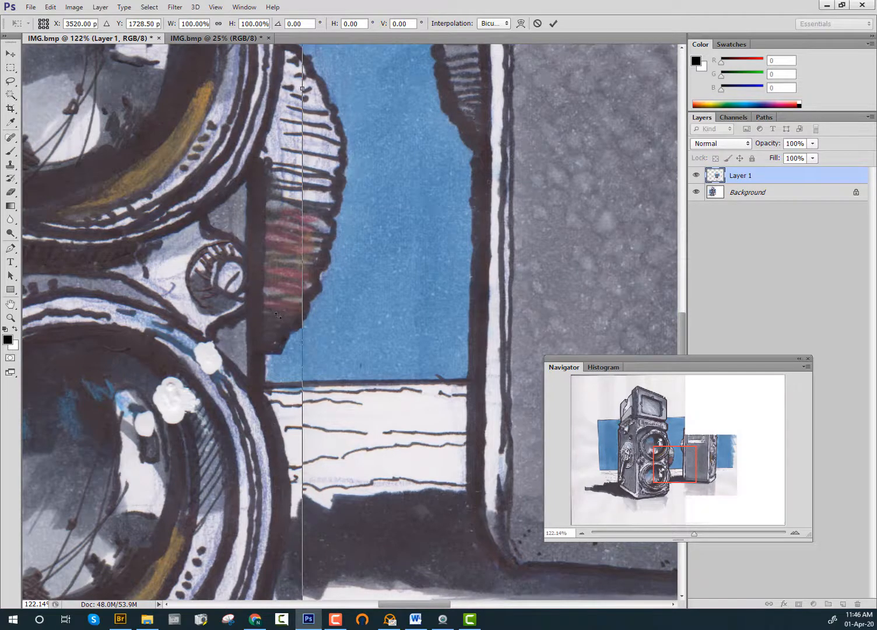
pyautogui.press('Down')
pyautogui.press('Down')
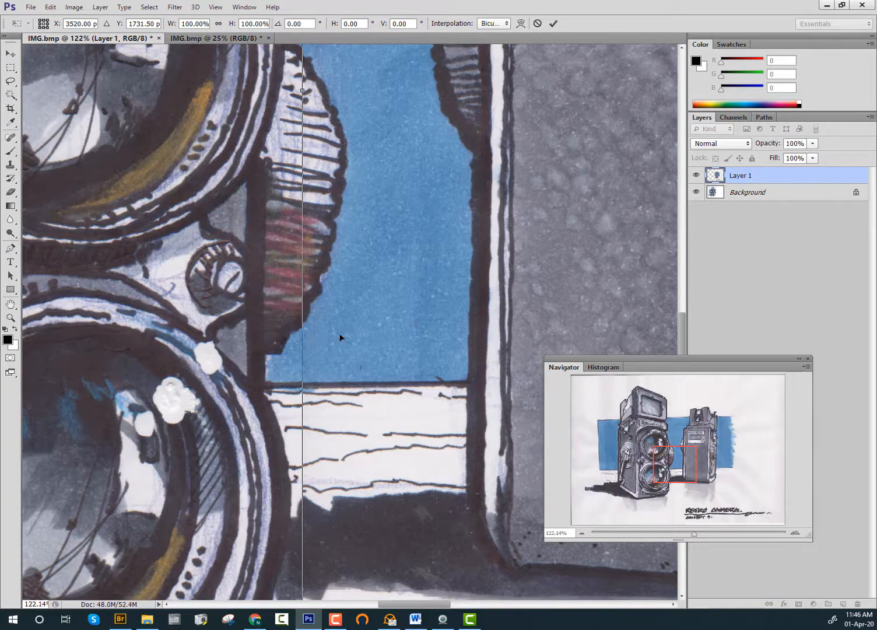
pyautogui.moveTo(680, 465); pyautogui.dragTo(678, 463)
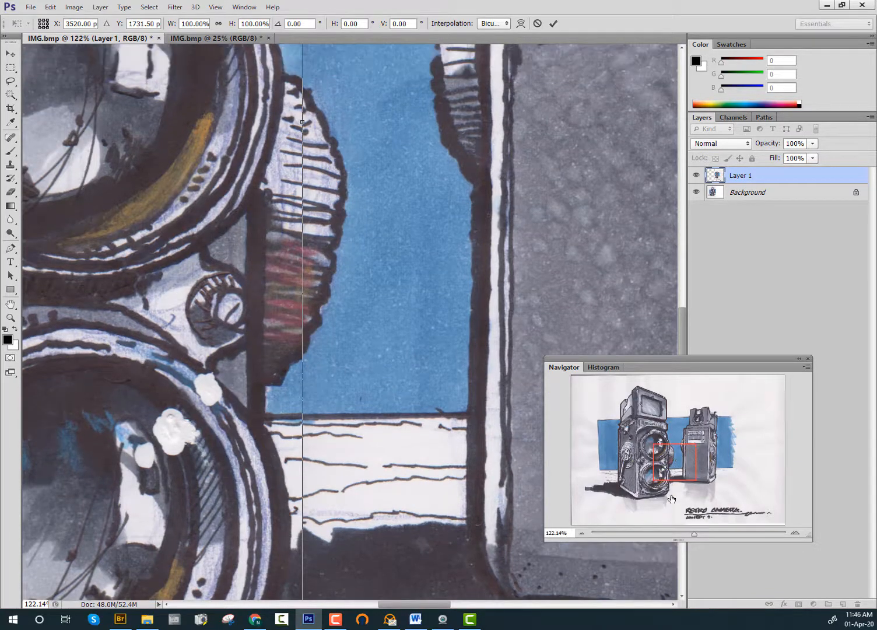
pyautogui.moveTo(693, 536); pyautogui.dragTo(683, 535)
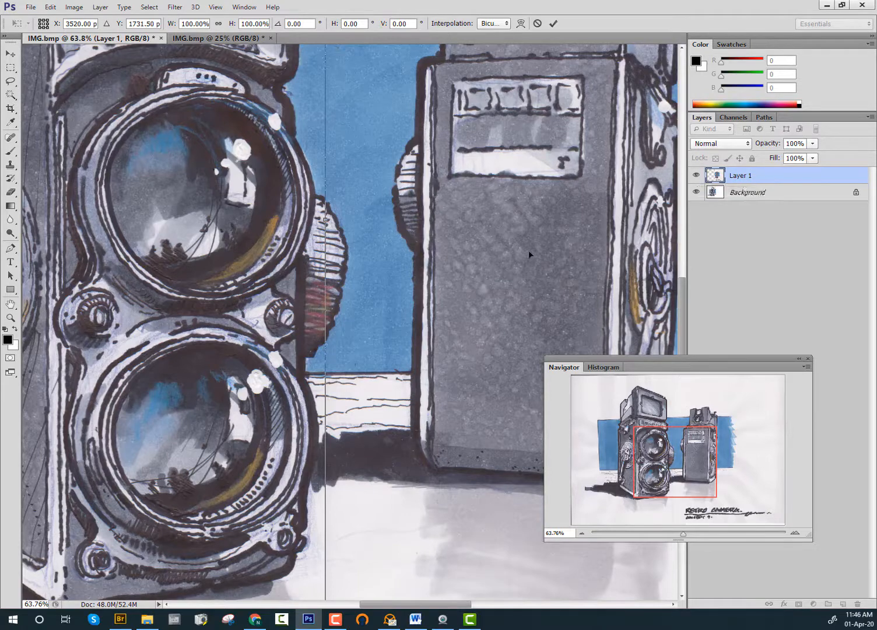
pyautogui.press('Return')
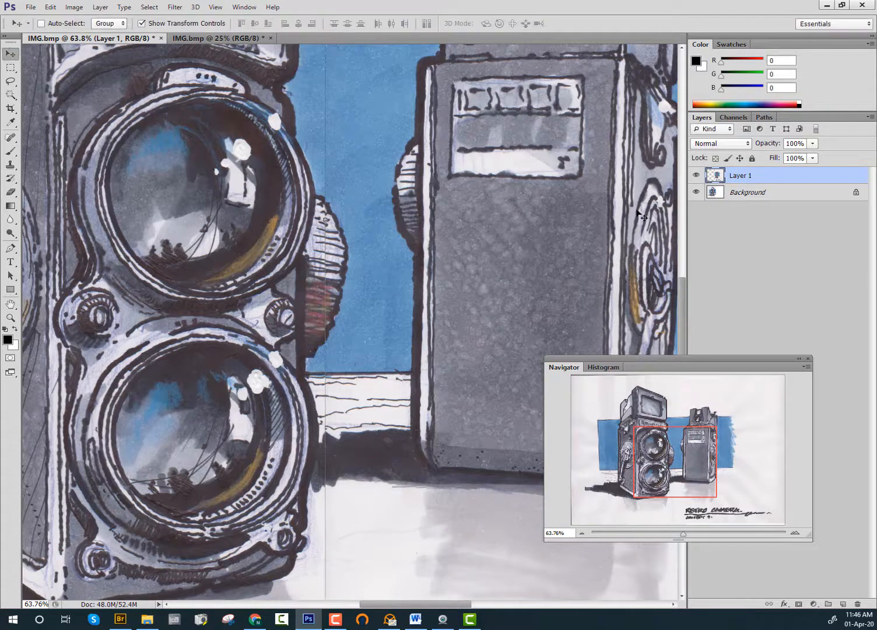
# - Compare the seam with the pasted layer hidden and shown, and flatten the image
pyautogui.click(699, 178)
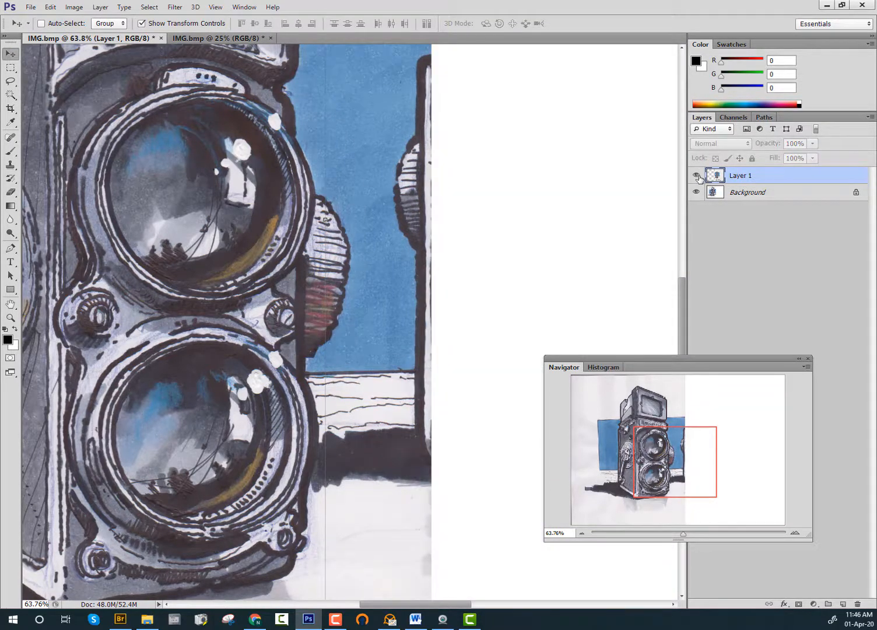
pyautogui.click(696, 176)
pyautogui.click(699, 178)
pyautogui.click(700, 178)
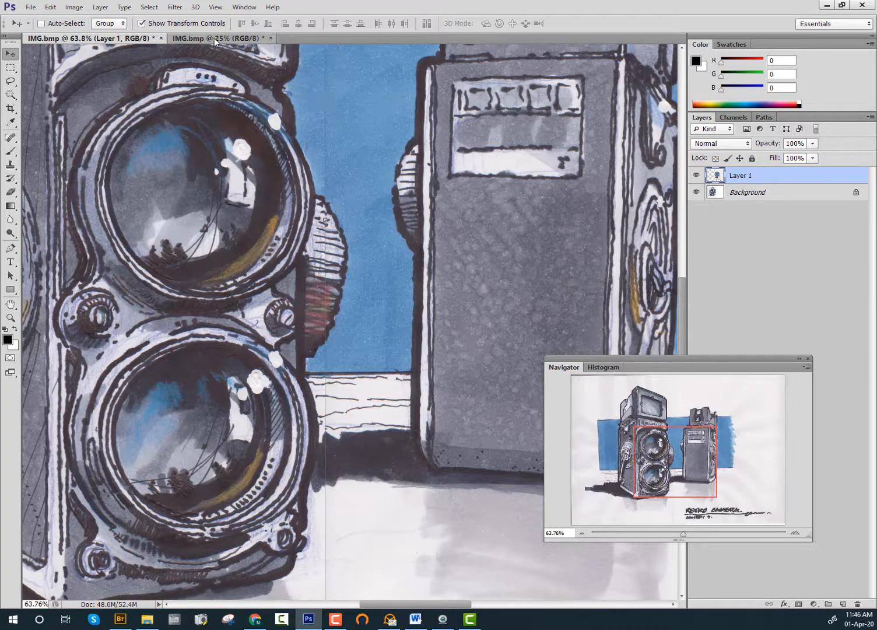
pyautogui.click(106, 8)
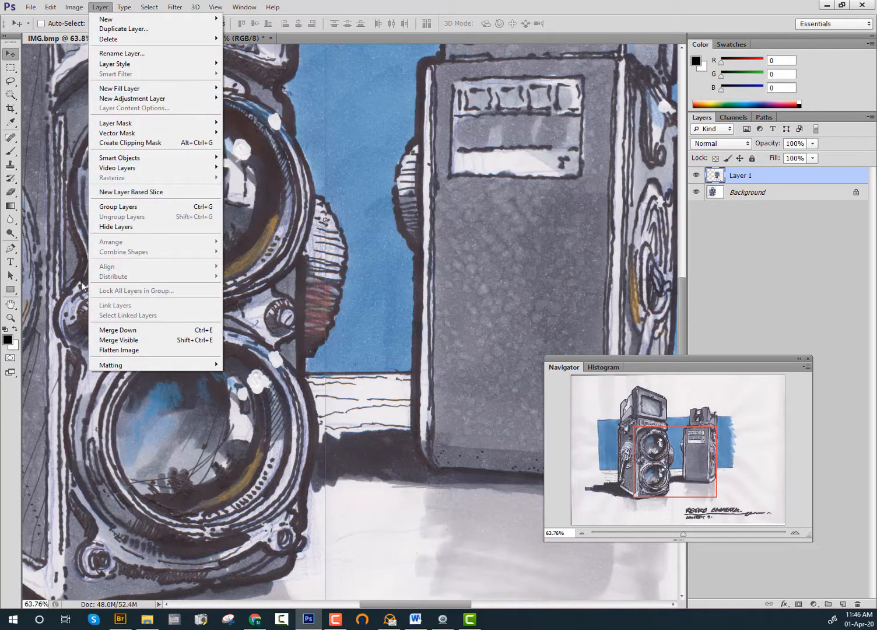
pyautogui.click(102, 351)
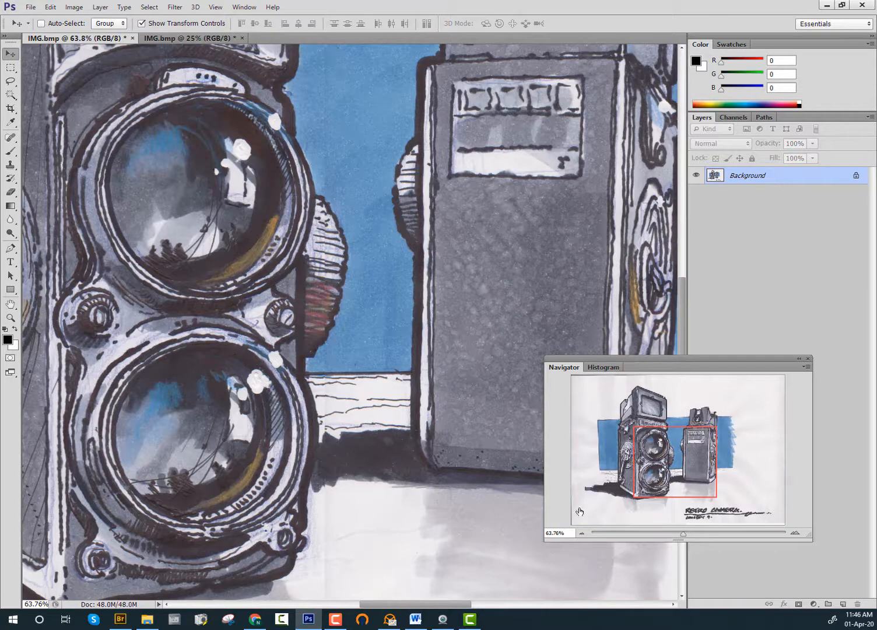
# - Convert the flattened Background into a regular layer named Layer 0, keeping Normal mode and 100% opacity
pyautogui.moveTo(647, 482); pyautogui.dragTo(649, 435)
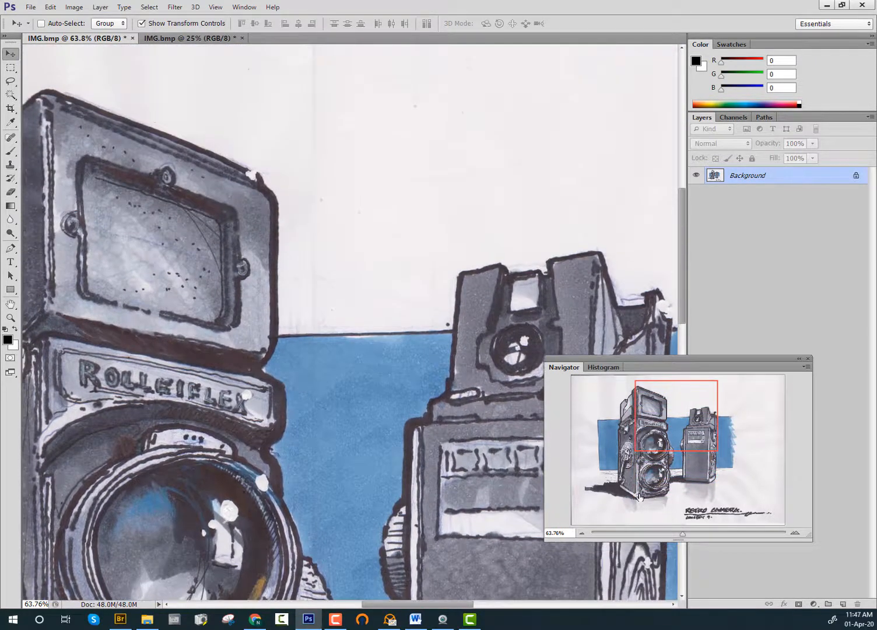
pyautogui.doubleClick(782, 183)
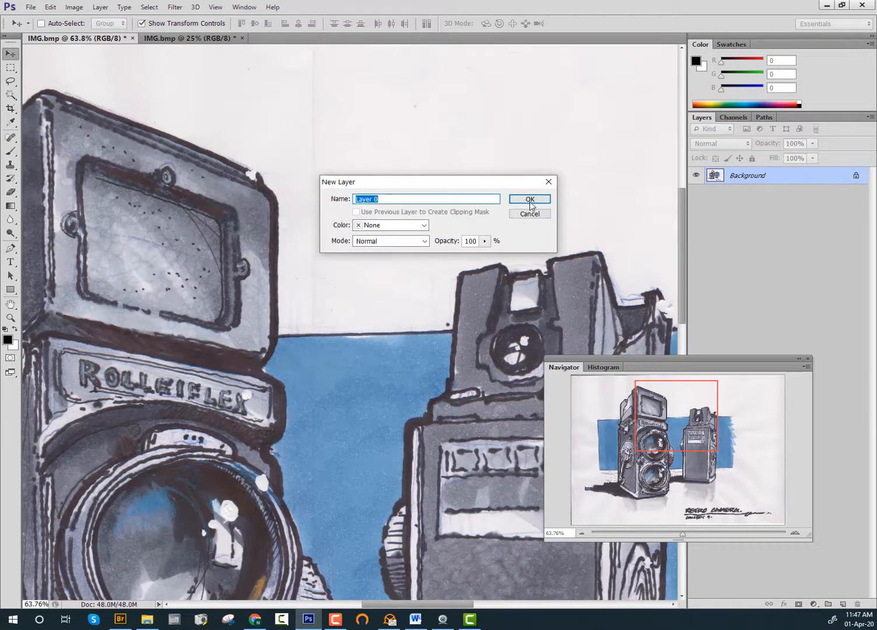
pyautogui.click(529, 199)
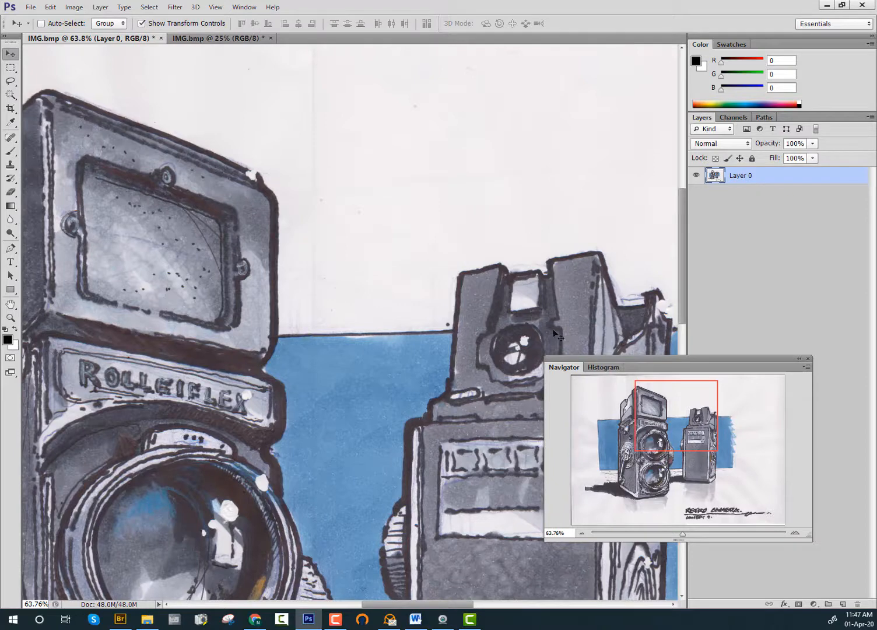
# - Move the floating Navigator panel off the drawing and bring the lenses and the gap between both cameras into view
pyautogui.moveTo(618, 358); pyautogui.dragTo(876, 327)
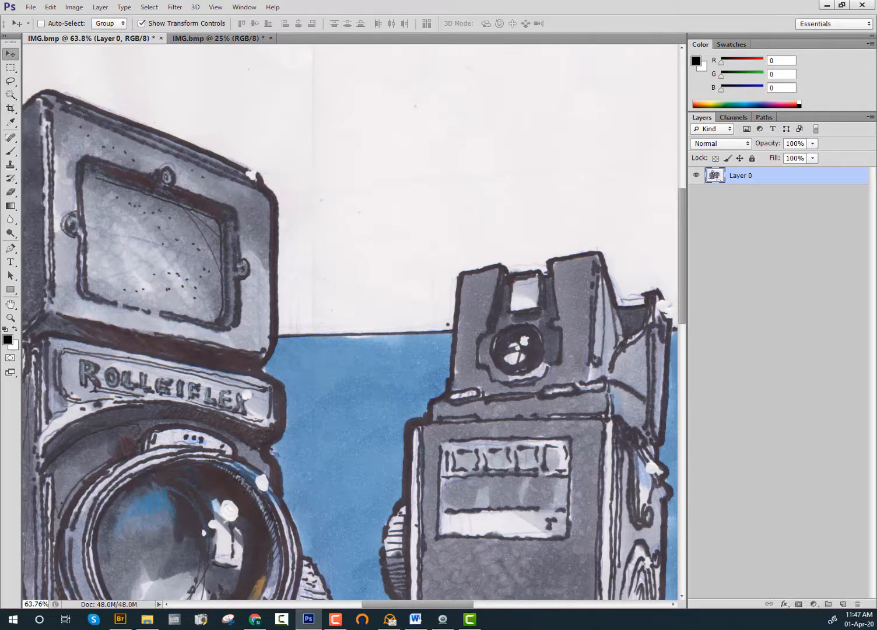
pyautogui.moveTo(362, 588); pyautogui.dragTo(407, 494)
pyautogui.moveTo(350, 327); pyautogui.dragTo(282, 433)
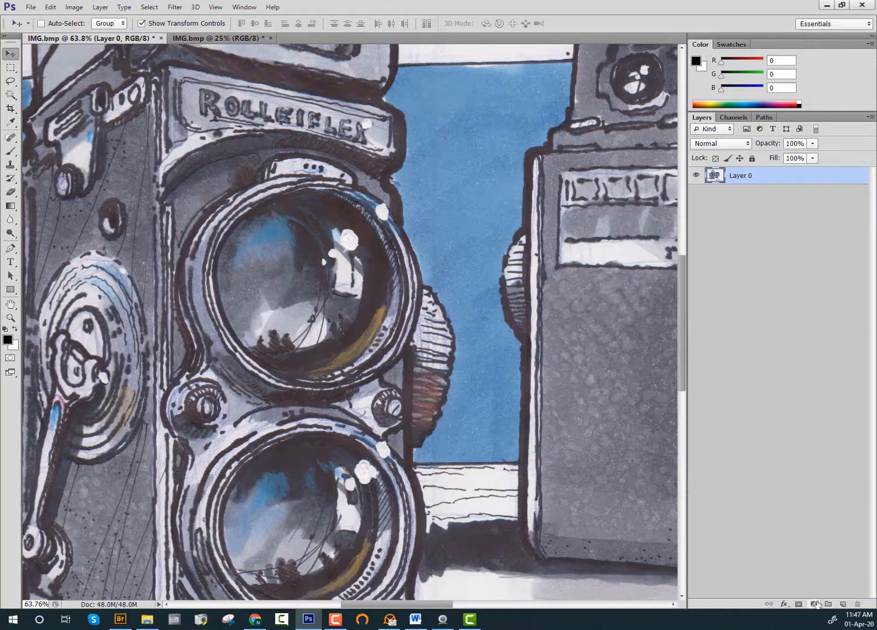
# - Add a Curves adjustment layer above Layer 0 with the black point at input 56 and the white point at input 228
pyautogui.click(816, 606)
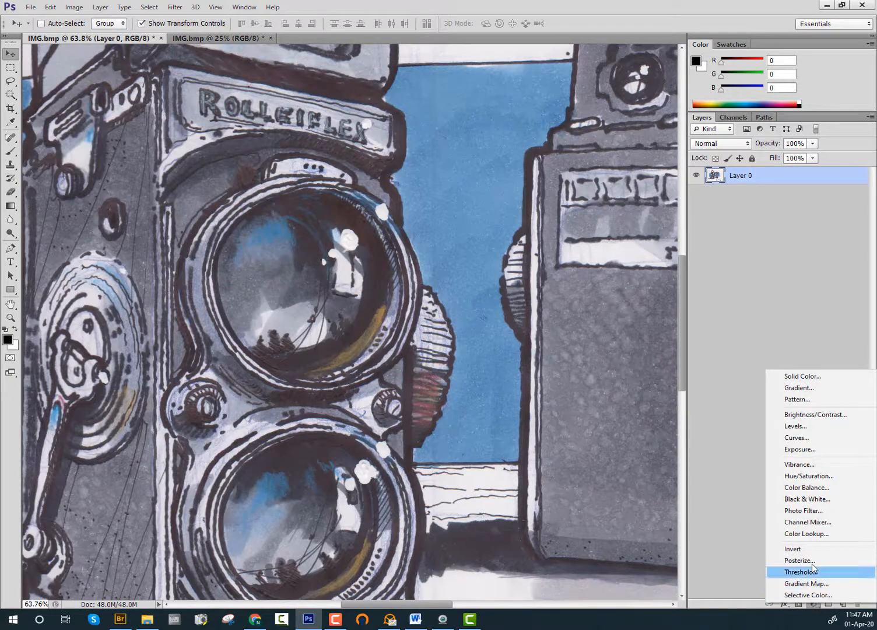
pyautogui.click(814, 438)
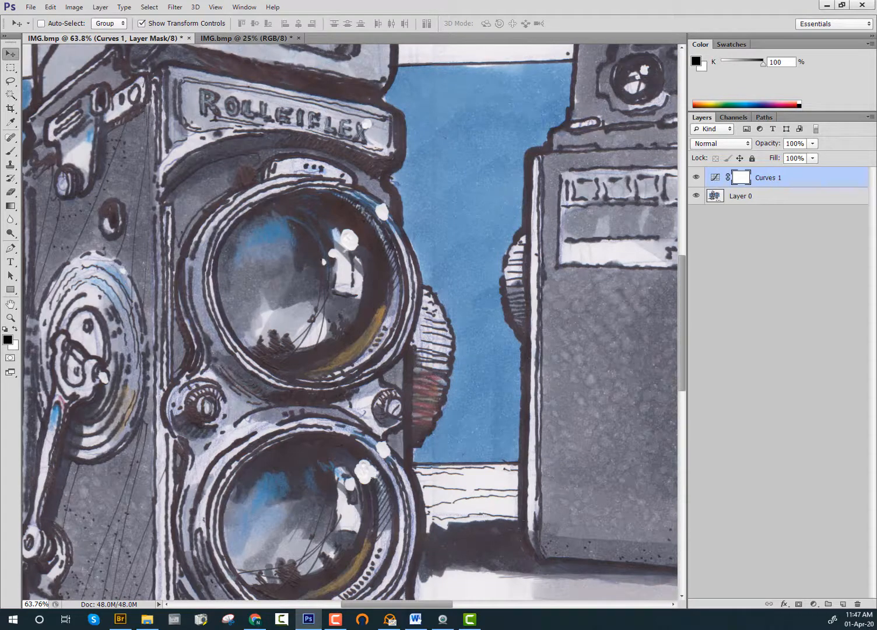
pyautogui.moveTo(875, 243); pyautogui.dragTo(602, 258)
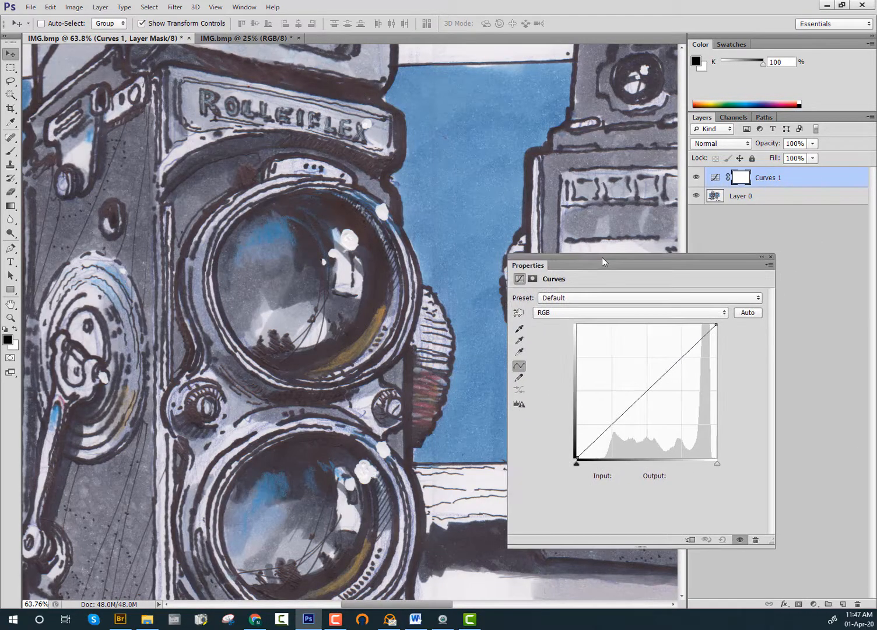
pyautogui.click(576, 463)
pyautogui.moveTo(577, 463); pyautogui.dragTo(608, 474)
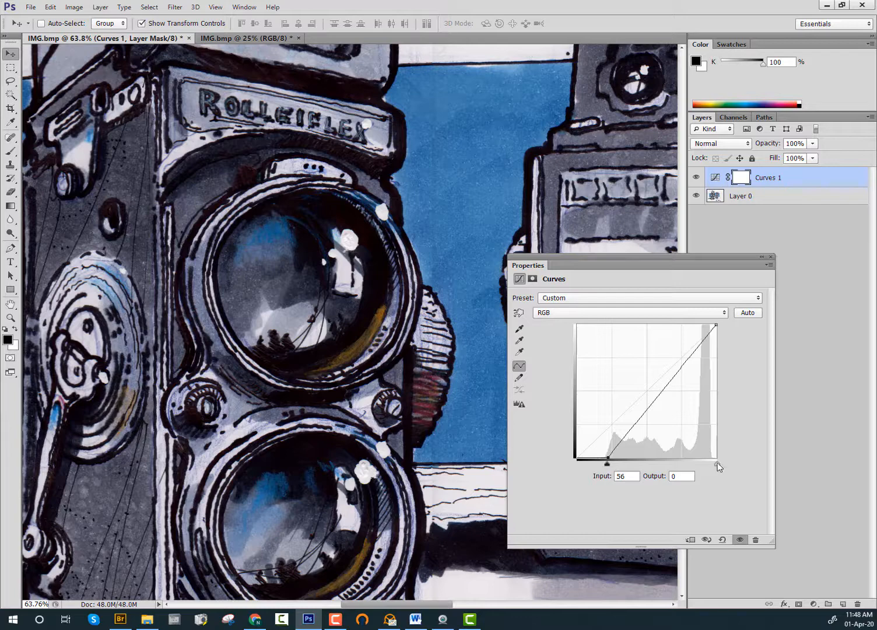
pyautogui.moveTo(717, 465); pyautogui.dragTo(702, 461)
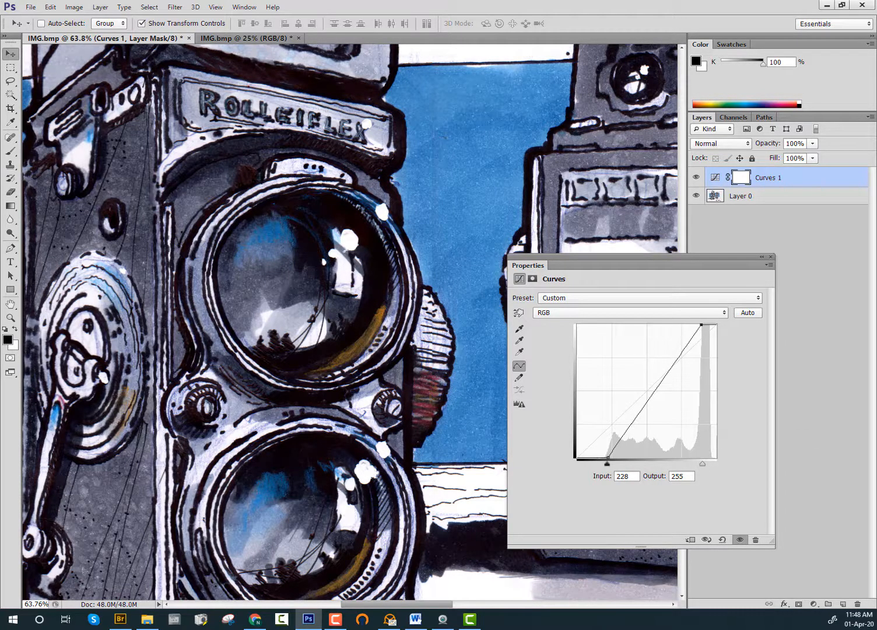
# - Review the whole sketch and fine-tune the Curves endpoints, setting the black point to input 57
pyautogui.moveTo(876, 278); pyautogui.dragTo(876, 339)
pyautogui.scroll(-15, 350, 321)
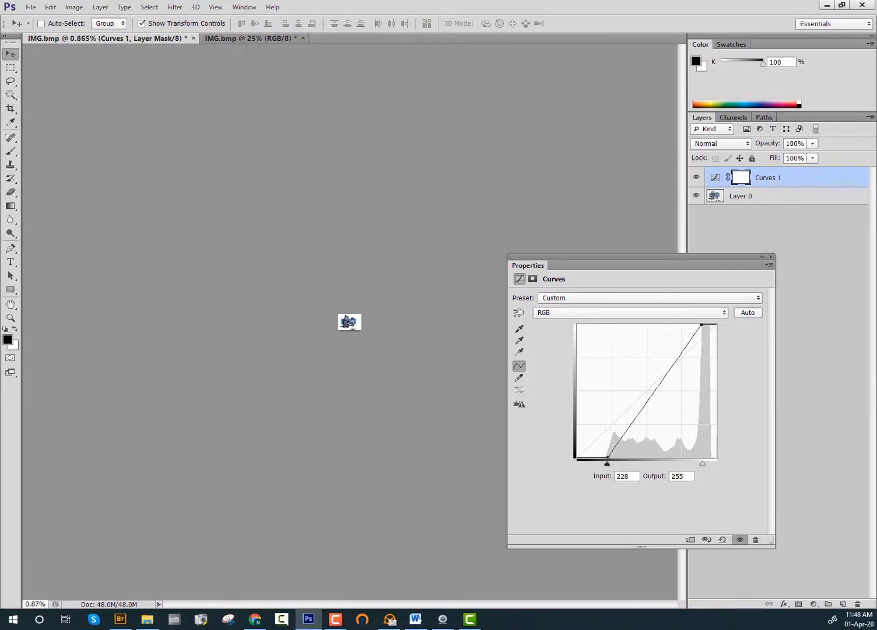
pyautogui.scroll(15, 350, 322)
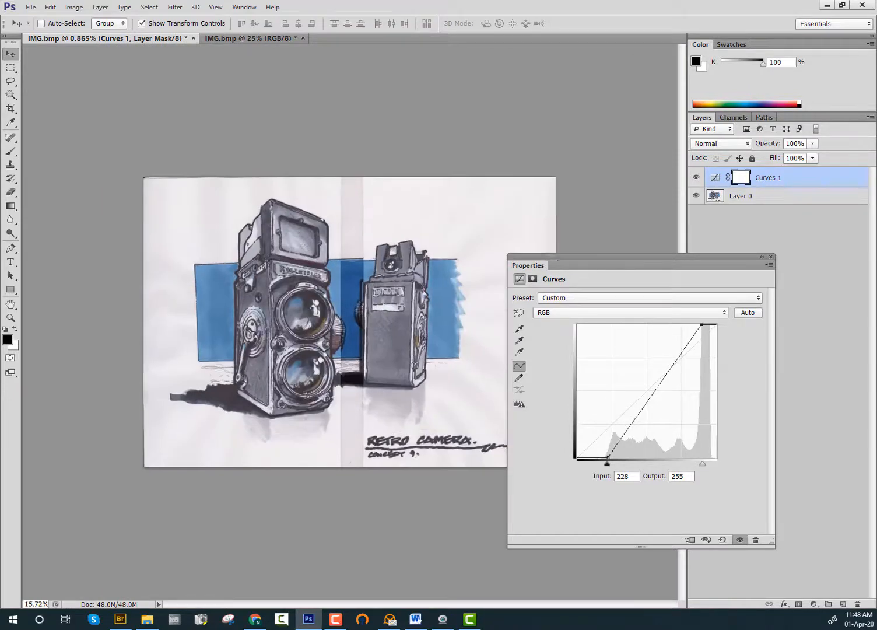
pyautogui.scroll(3, 350, 322)
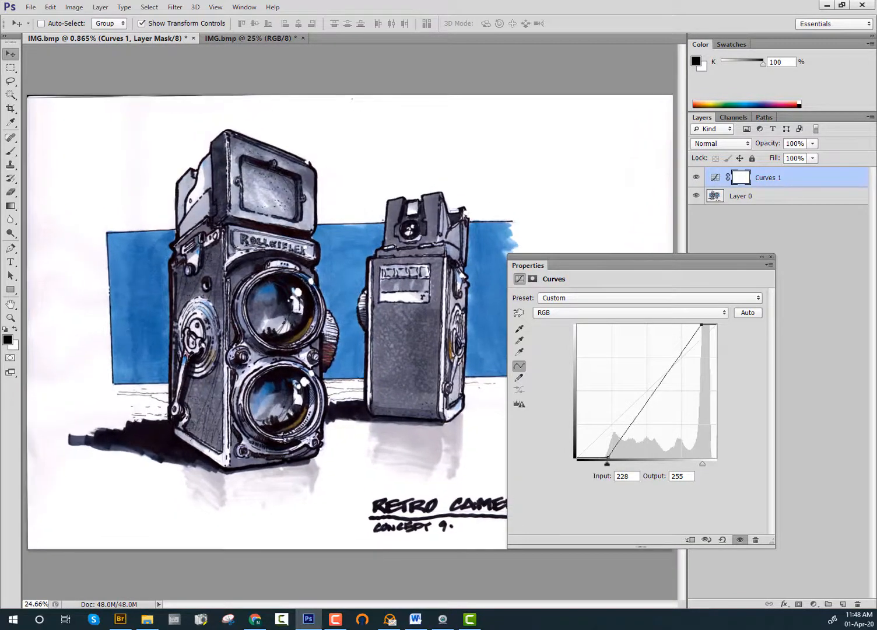
pyautogui.scroll(-1, 349, 322)
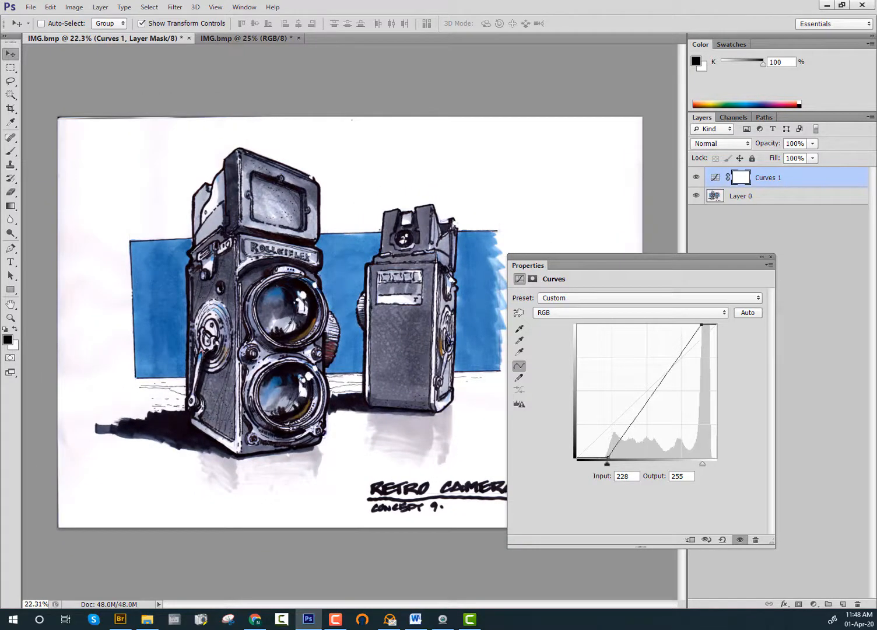
pyautogui.moveTo(702, 464); pyautogui.dragTo(703, 465)
pyautogui.moveTo(607, 464)
pyautogui.mouseDown()
pyautogui.moveTo(615, 464)
pyautogui.moveTo(608, 464)
pyautogui.mouseUp()
# - Export the image for the web with the JPEG Medium preset as Camera-Retro.jpg in the Week 7 folder, replacing the existing file
pyautogui.click(33, 7)
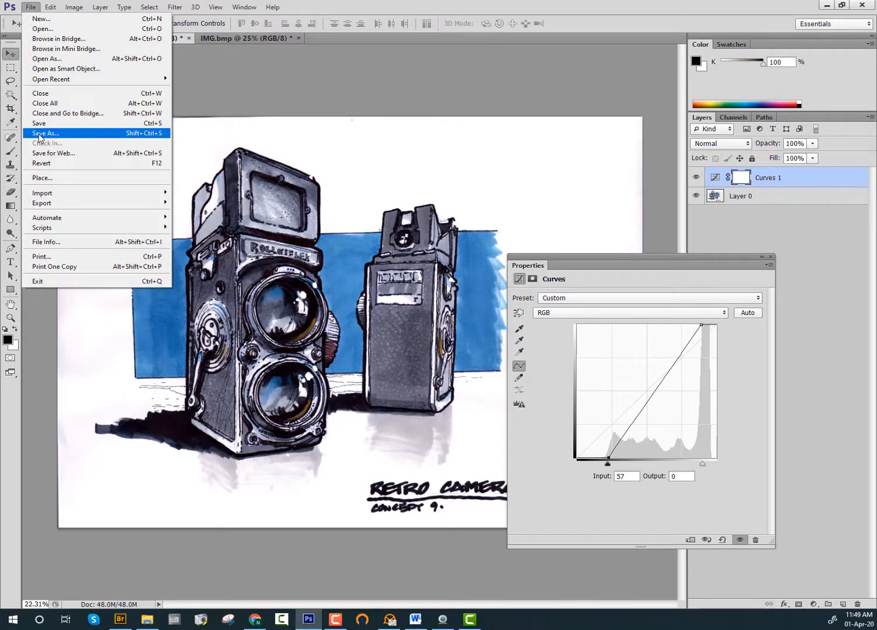
pyautogui.click(46, 154)
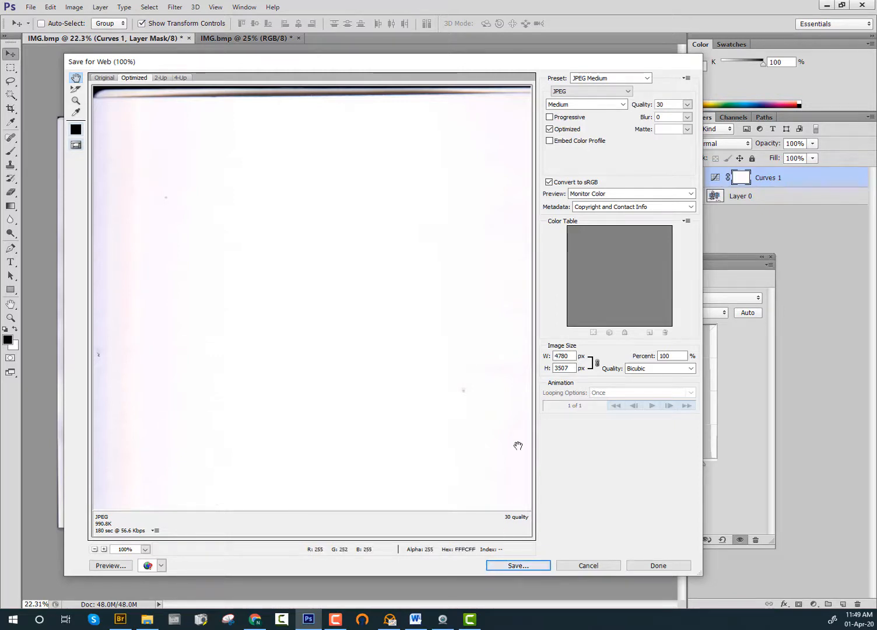
pyautogui.click(627, 78)
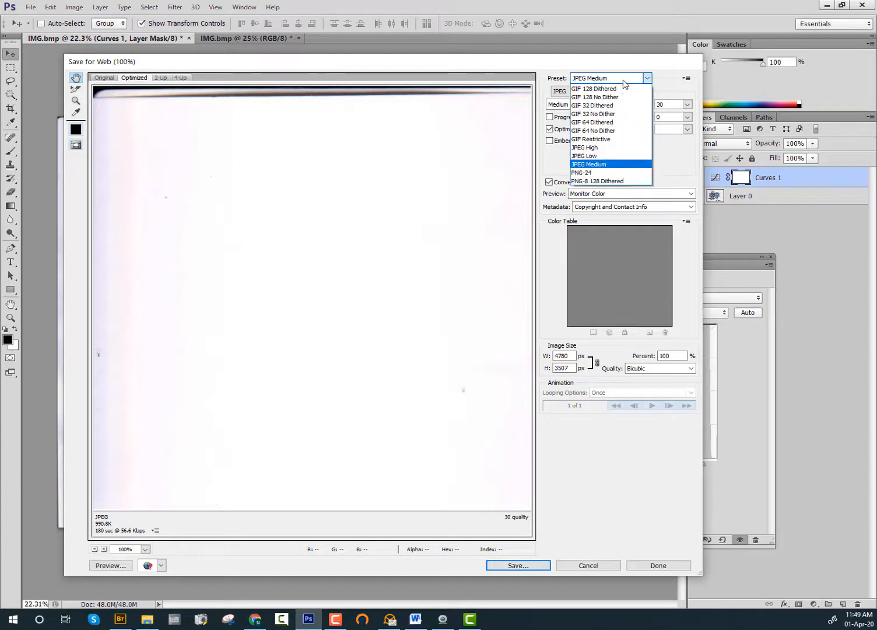
pyautogui.click(595, 164)
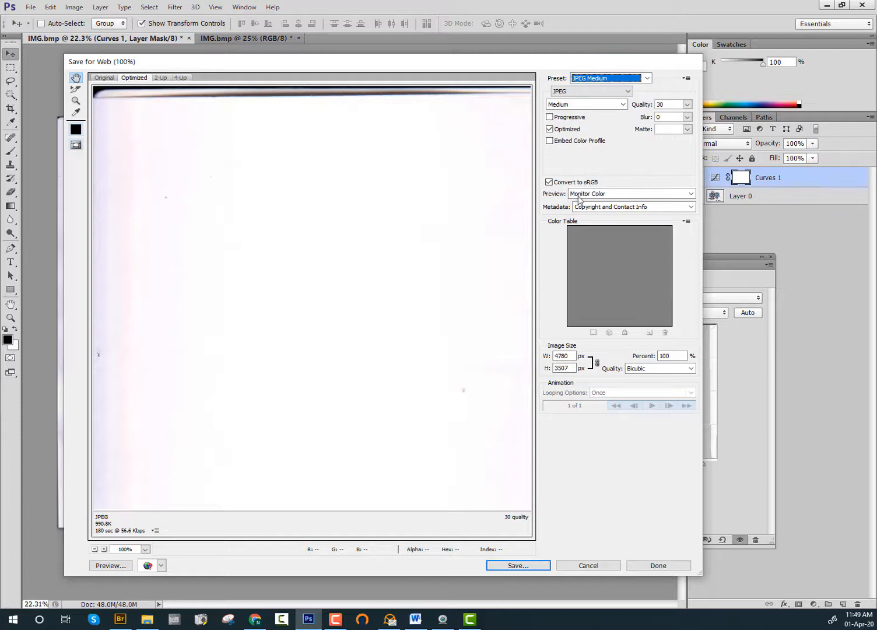
pyautogui.click(505, 566)
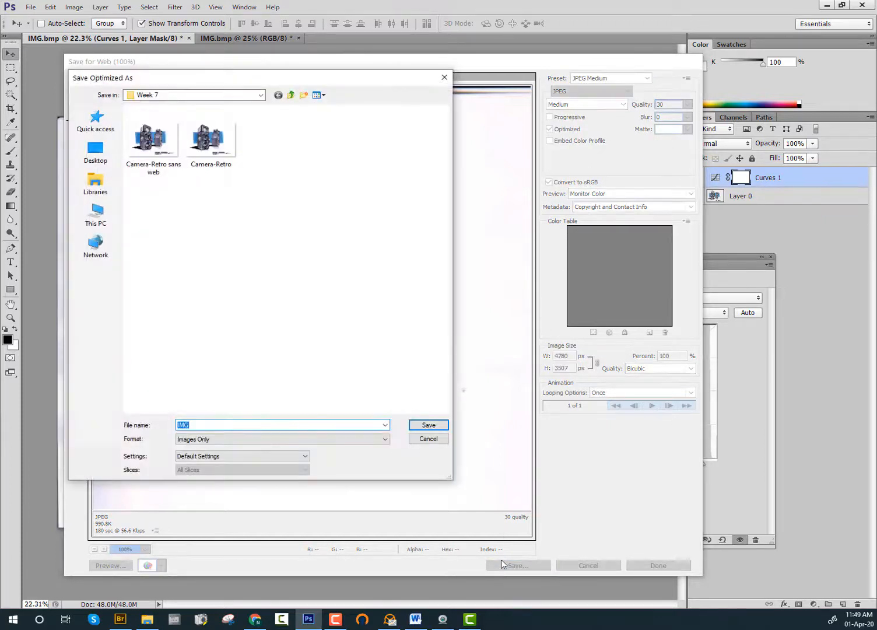
pyautogui.click(141, 156)
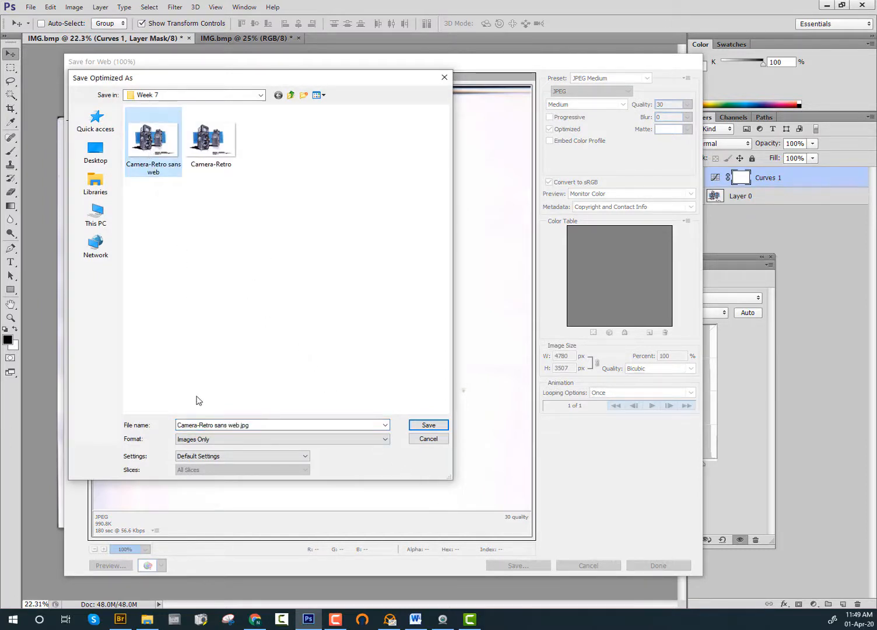
pyautogui.click(204, 159)
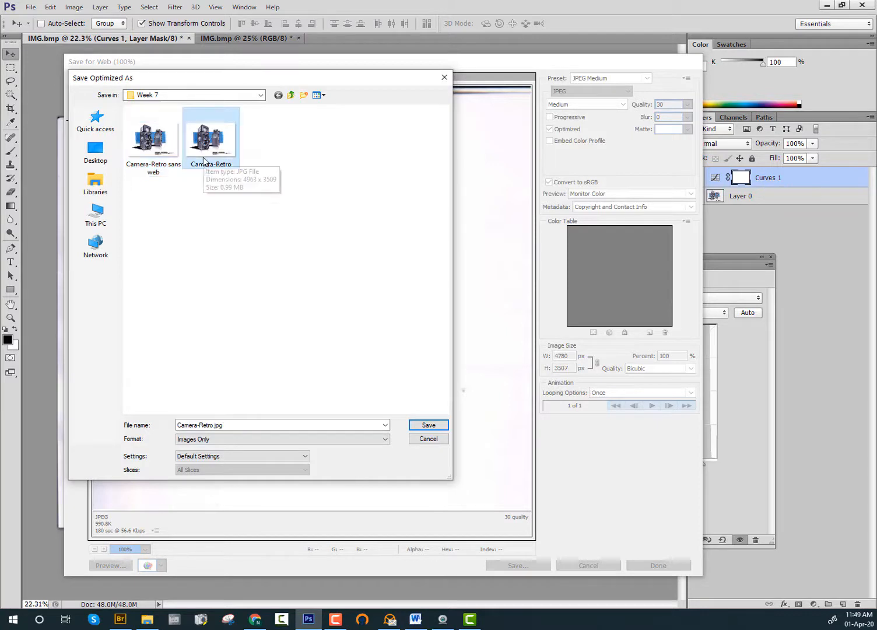
pyautogui.click(427, 426)
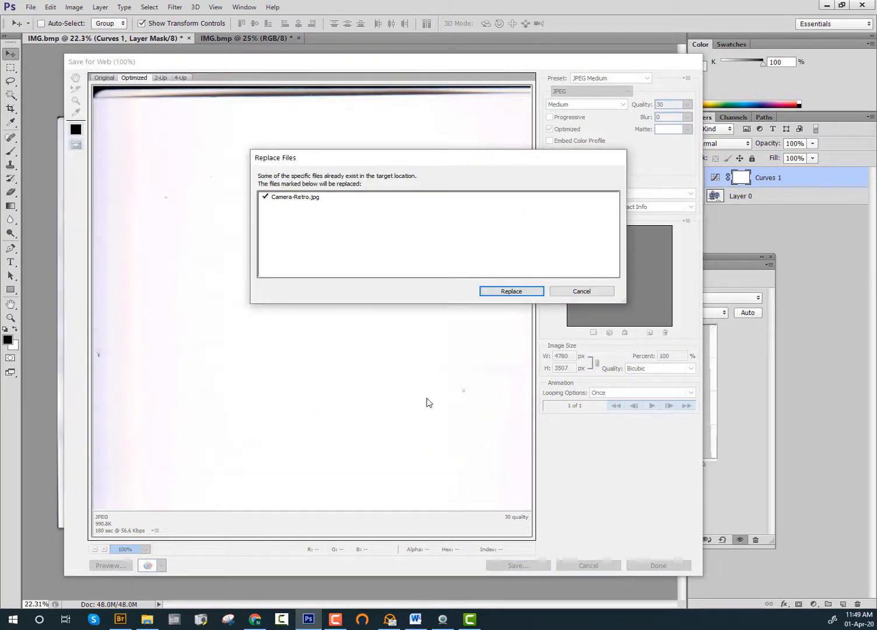
pyautogui.click(500, 292)
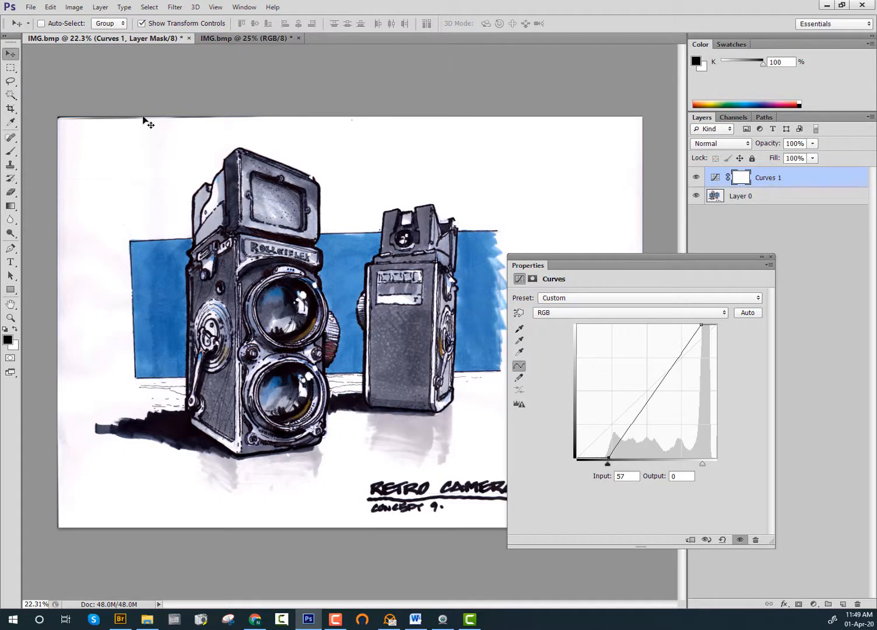
# - Save a JPEG copy over Camera-Retro sans web in the Week 7 folder, using Maximum quality 12 and Baseline Optimized
pyautogui.click(30, 8)
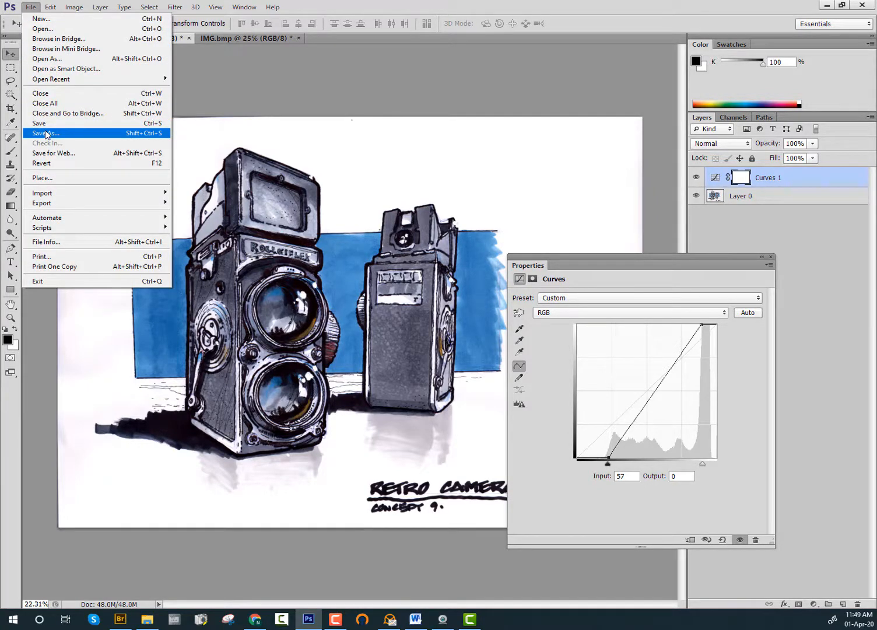
pyautogui.click(45, 134)
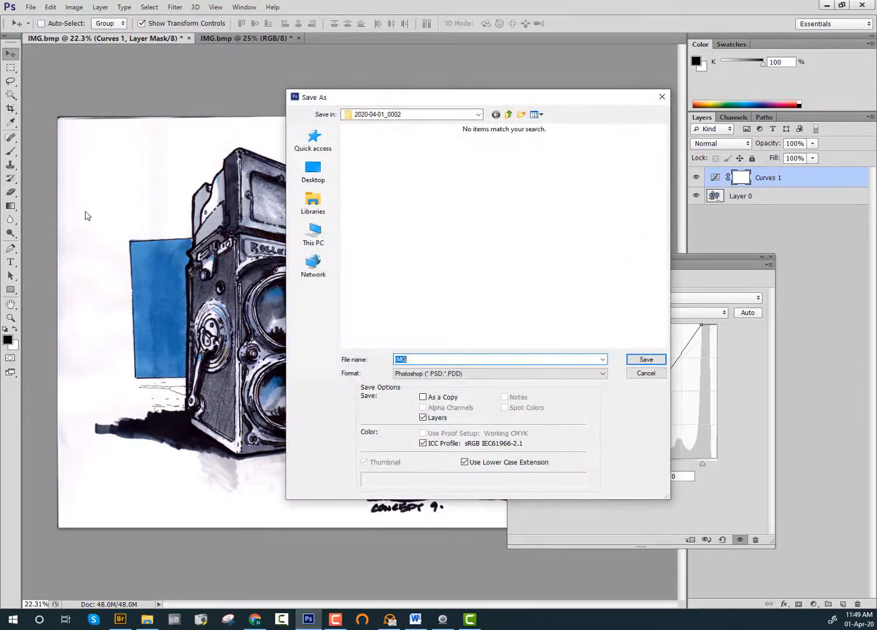
pyautogui.click(309, 149)
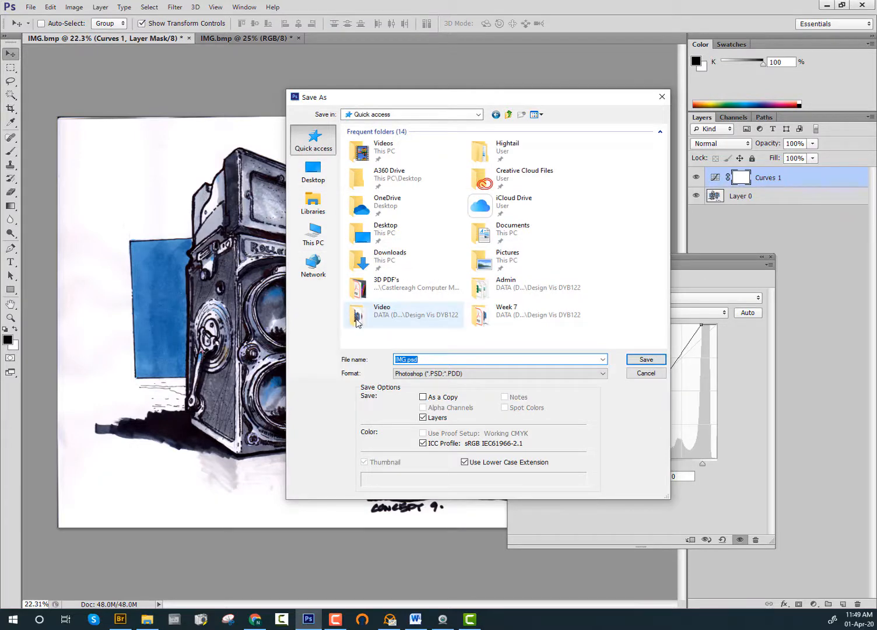
pyautogui.doubleClick(501, 319)
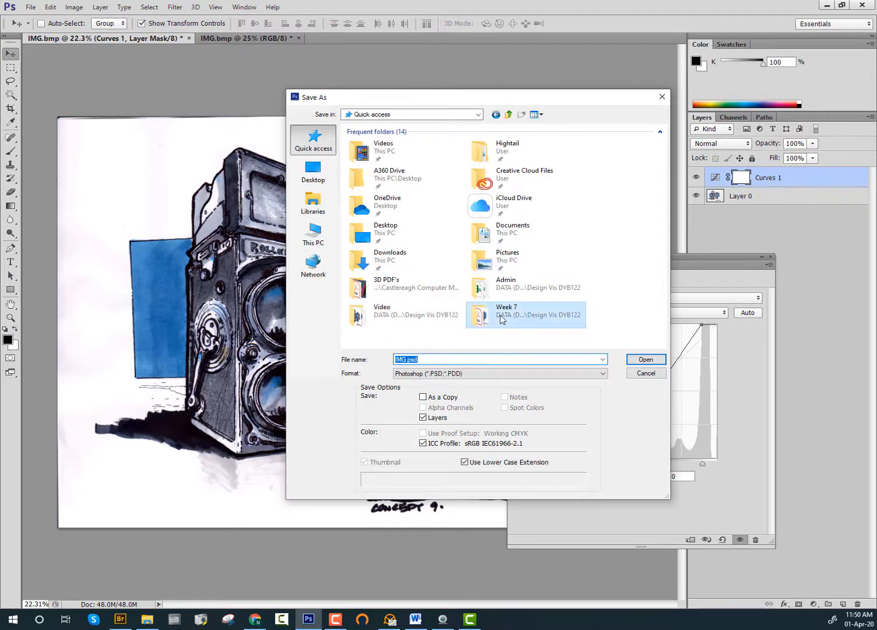
pyautogui.click(447, 375)
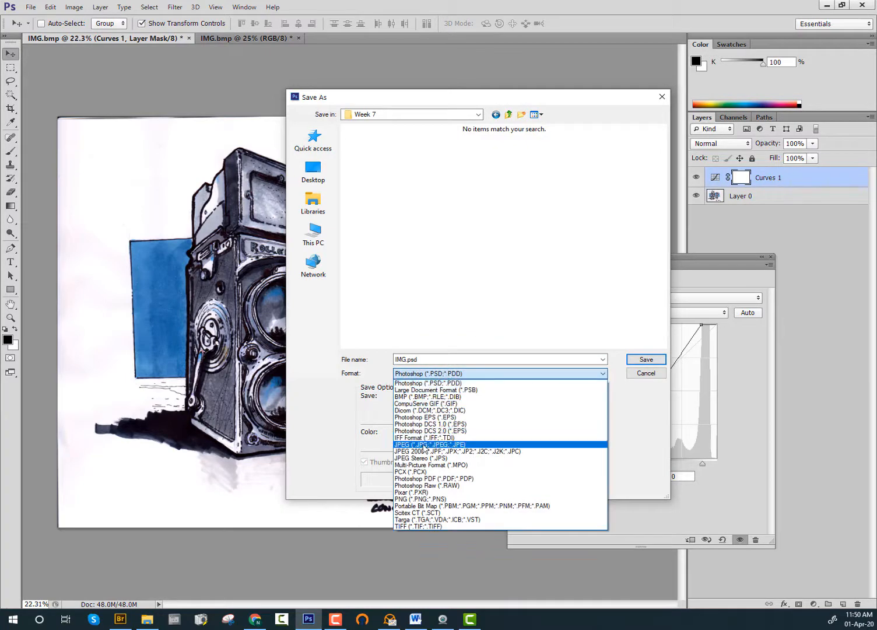
pyautogui.click(425, 445)
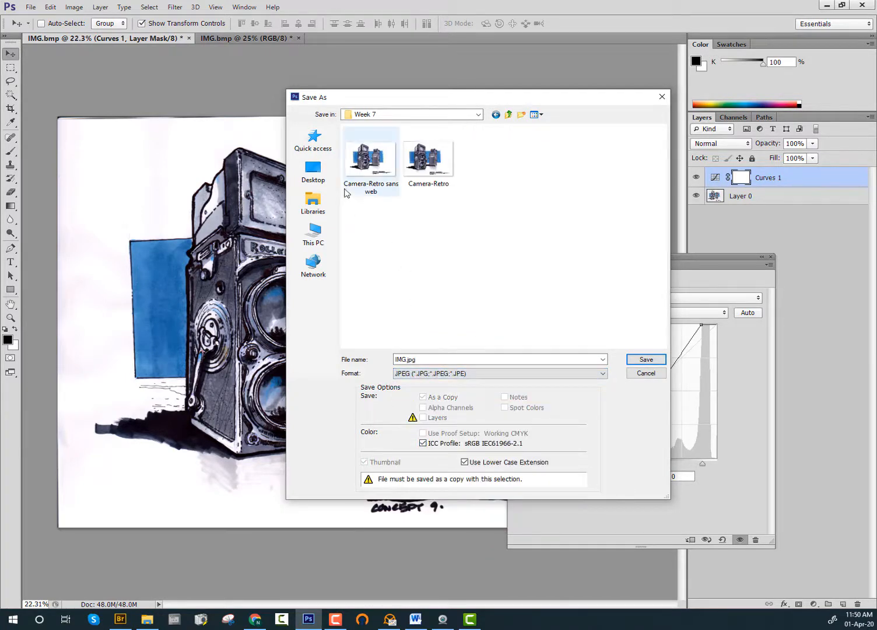
pyautogui.click(364, 173)
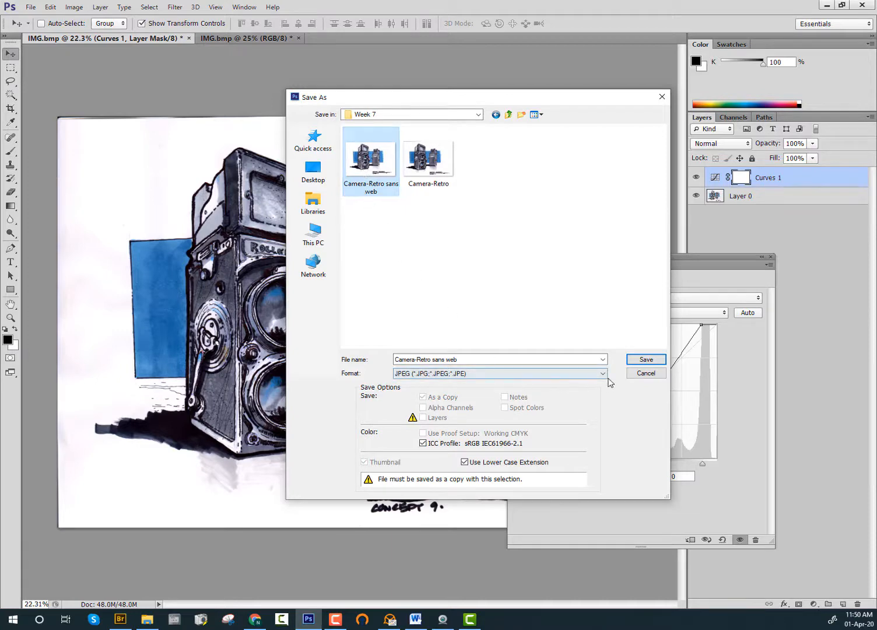
pyautogui.click(632, 362)
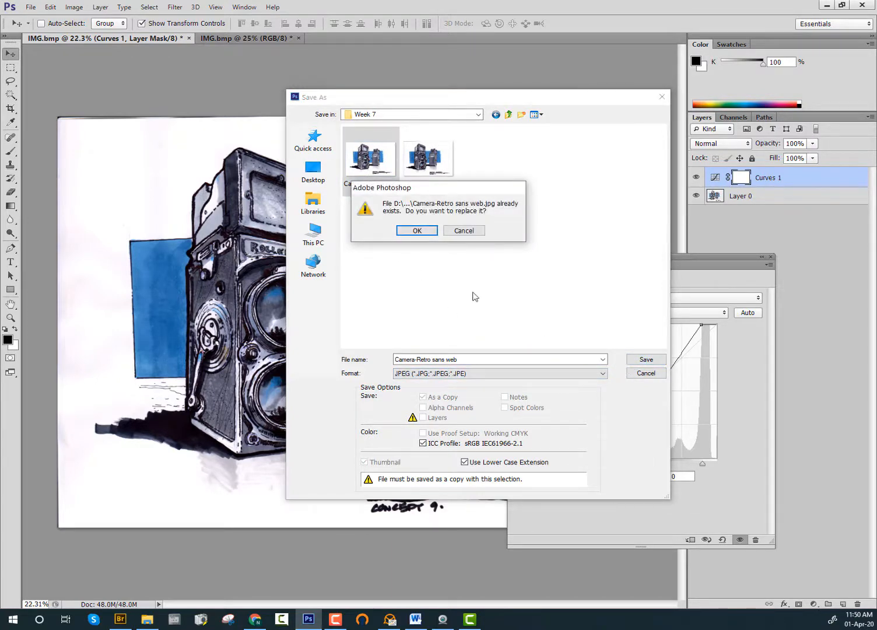
pyautogui.click(417, 231)
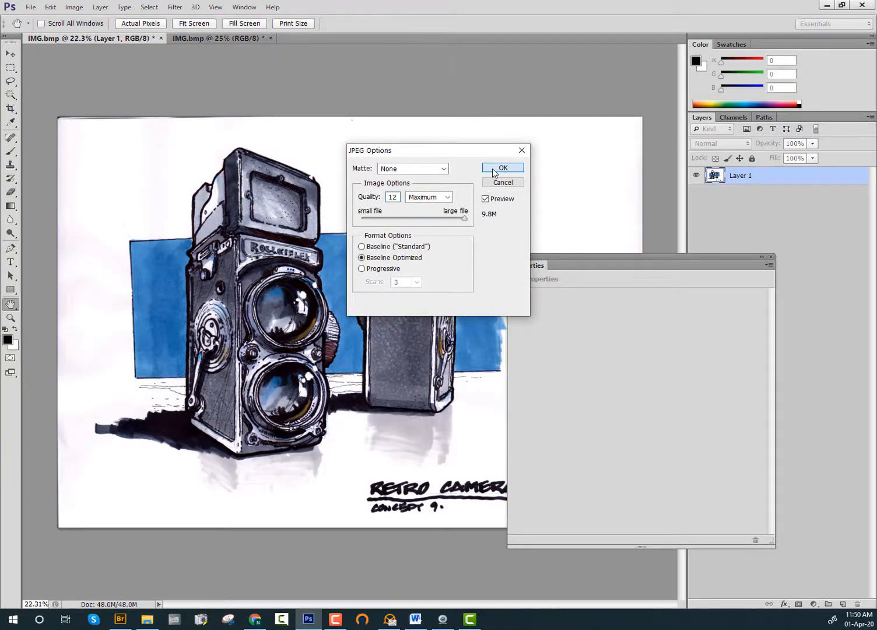
pyautogui.click(494, 170)
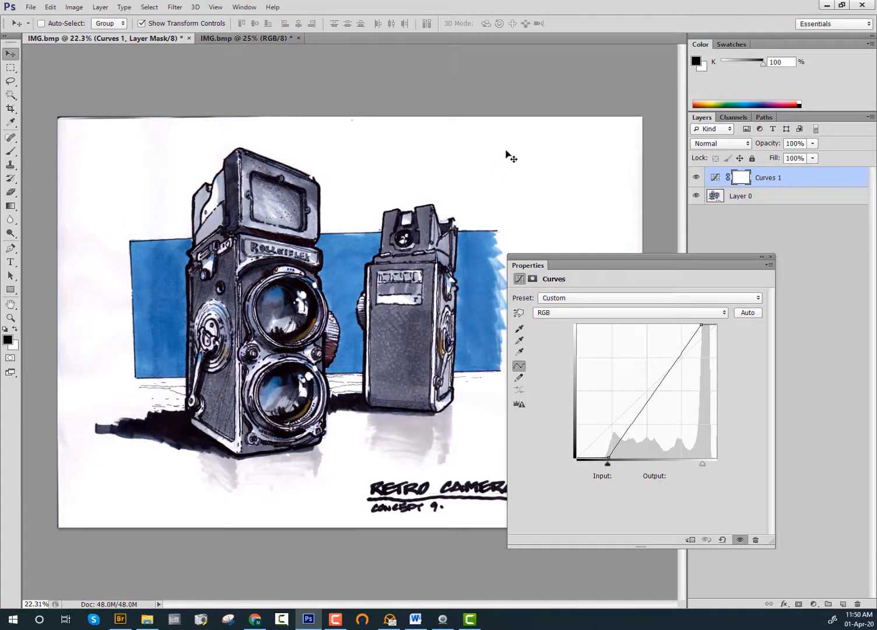
# - Switch to Adobe Bridge and compare the file sizes of Camera-Retro sans web.jpg and Camera-Retro.jpg
pyautogui.click(824, 7)
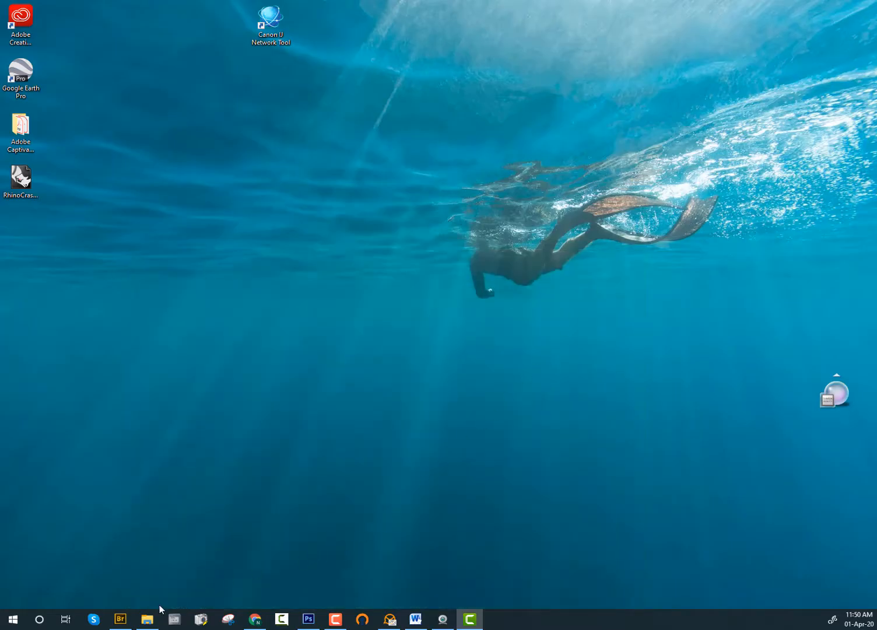
pyautogui.click(121, 618)
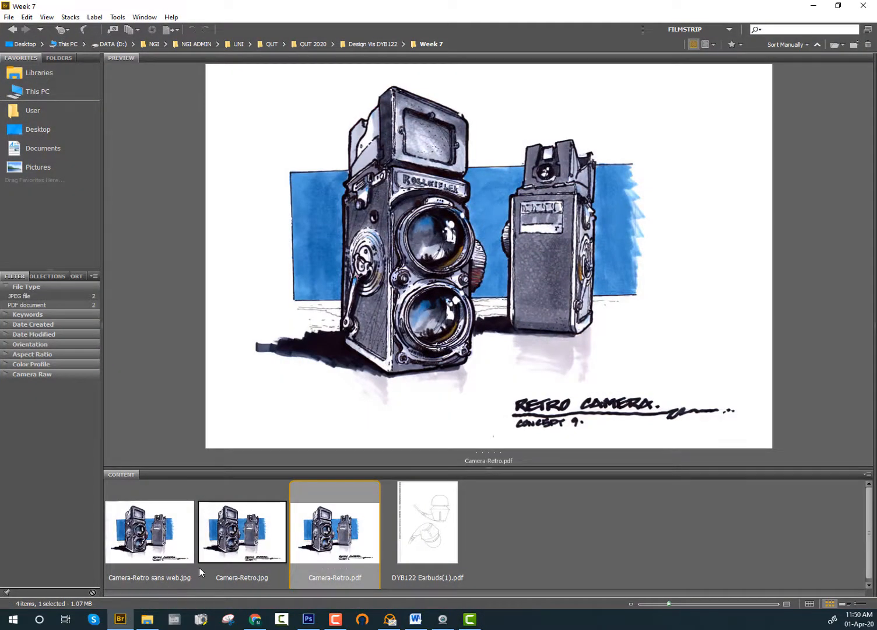
pyautogui.click(155, 557)
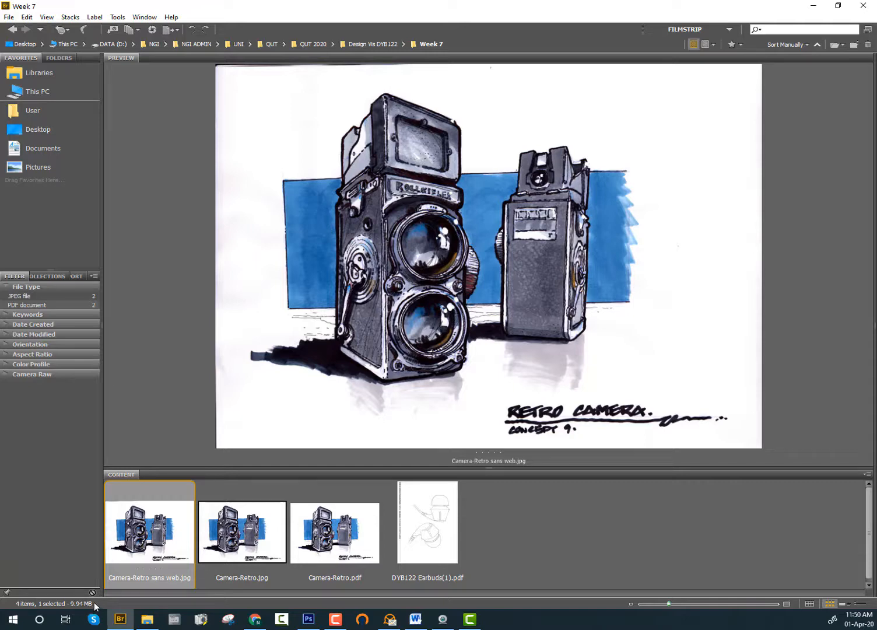
pyautogui.click(234, 553)
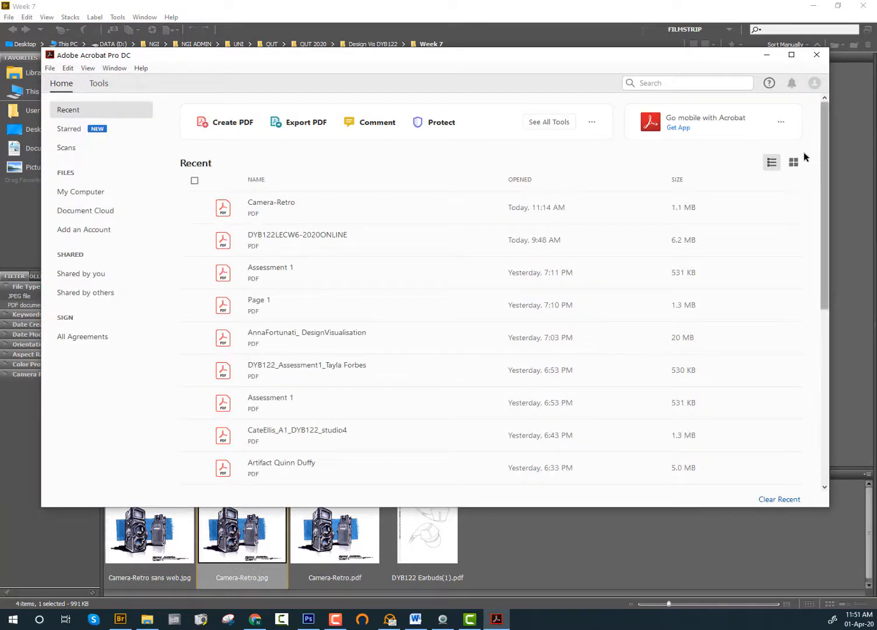
# - Maximize Acrobat and create a PDF from the Camera-Retro image file in the Week 7 folder
pyautogui.click(791, 54)
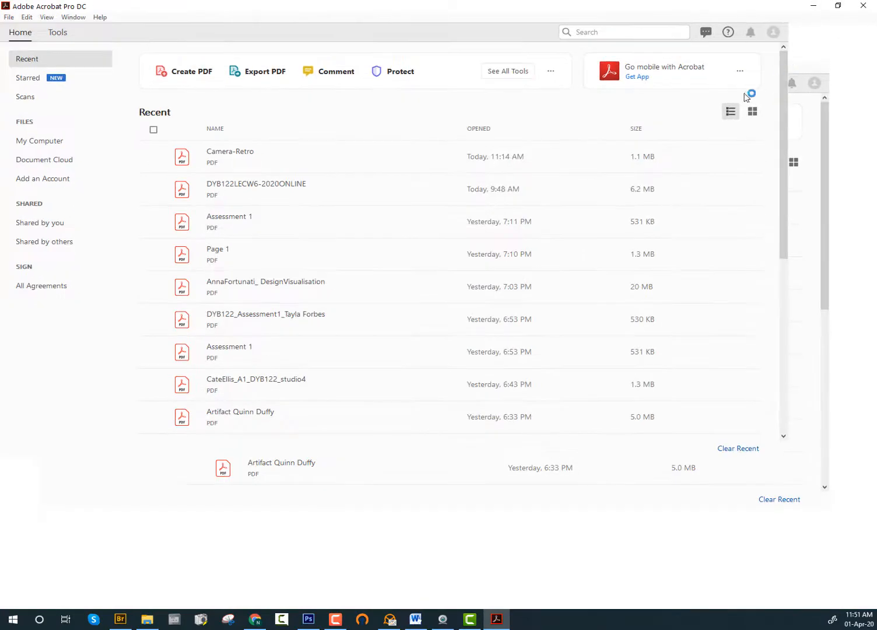
pyautogui.click(9, 17)
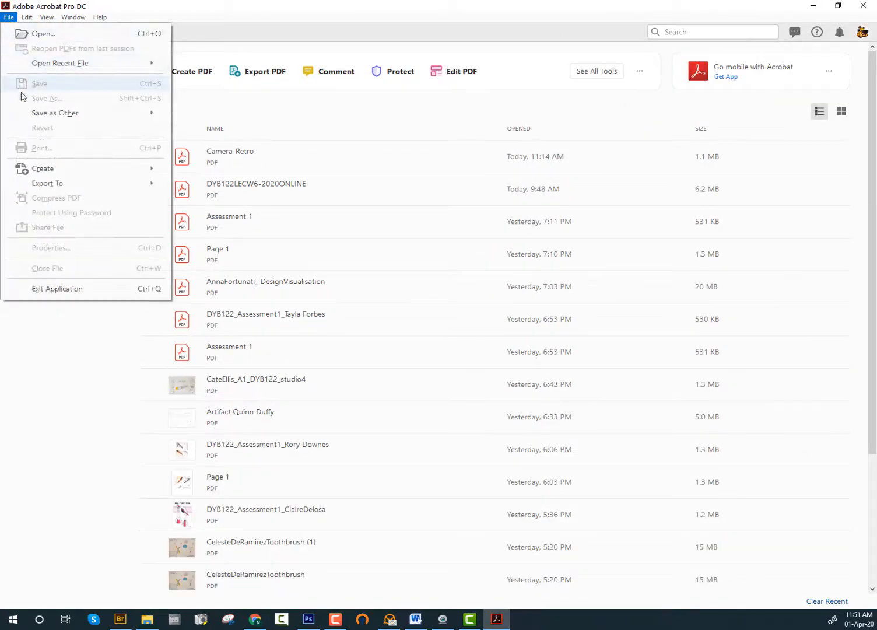
pyautogui.moveTo(28, 169)
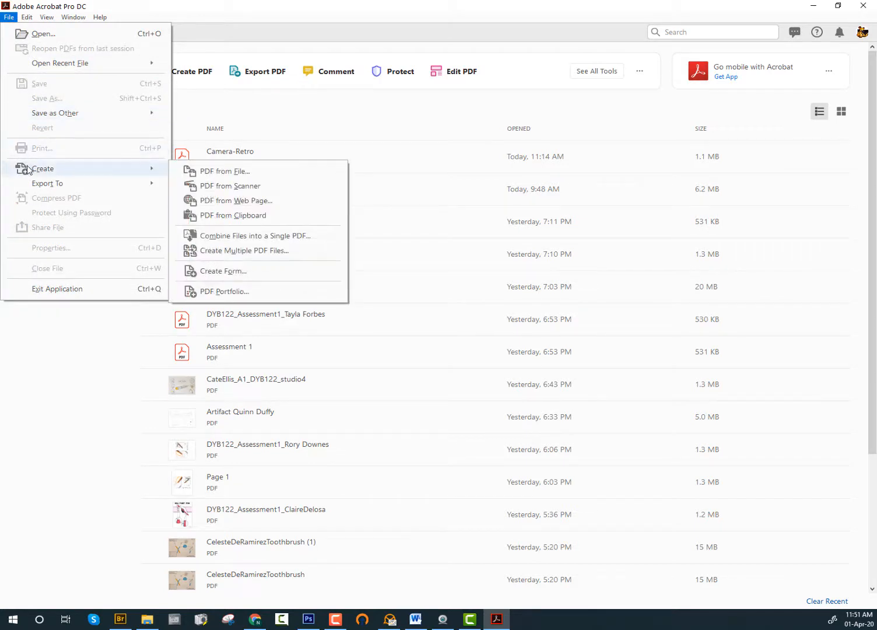
pyautogui.moveTo(147, 170)
pyautogui.click(214, 179)
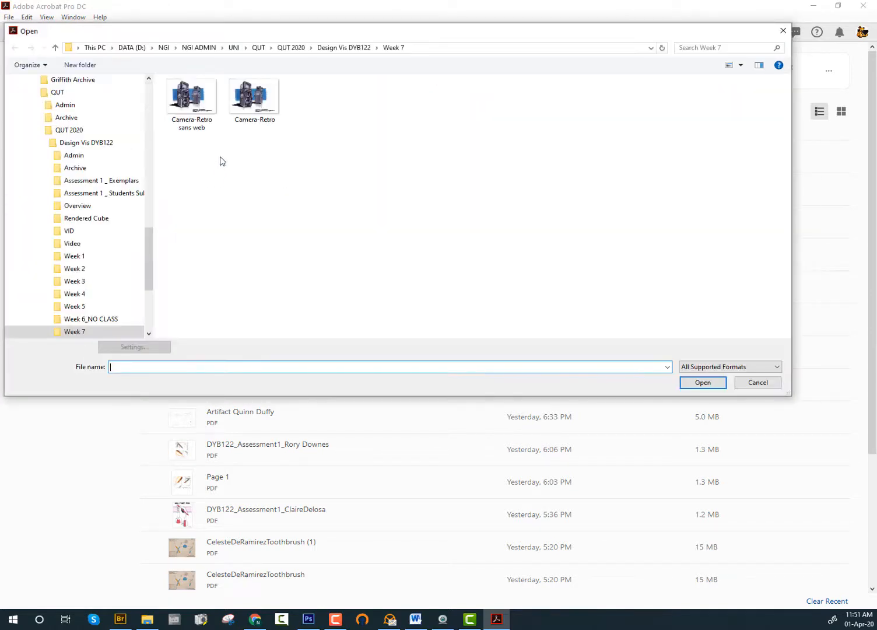
pyautogui.click(251, 109)
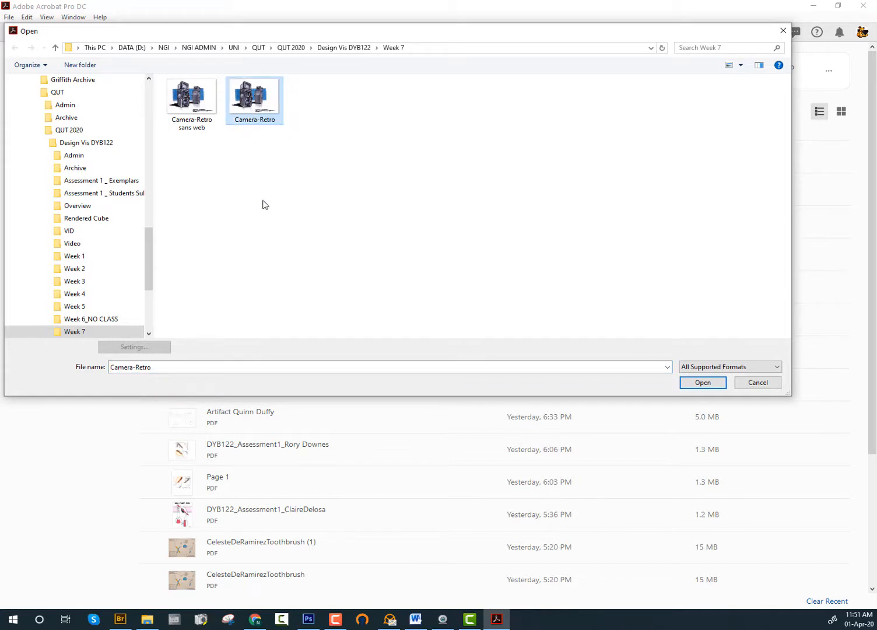
pyautogui.click(707, 384)
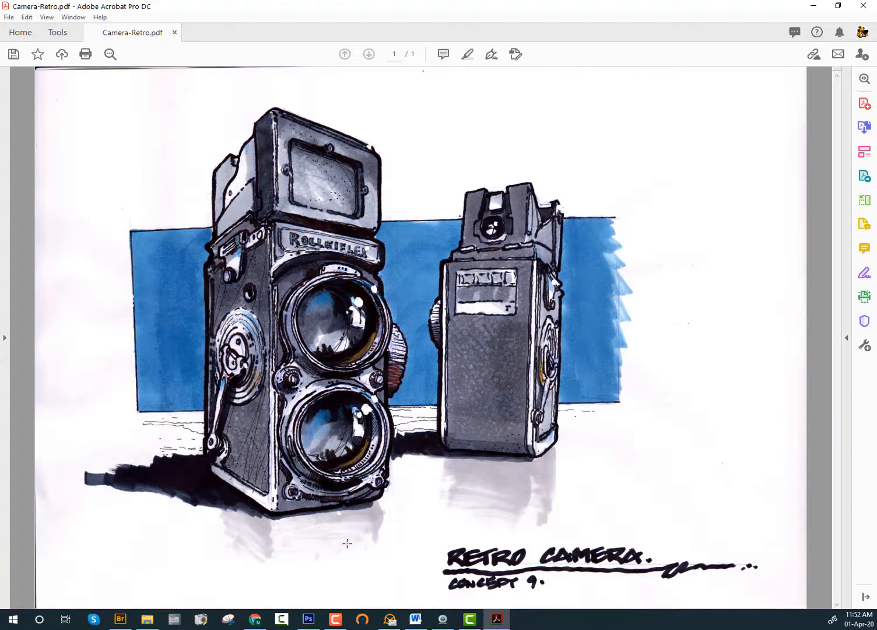
# - Switch to Photoshop and set the joined sketch's canvas size to 420 mm wide by 297 mm high
pyautogui.click(308, 620)
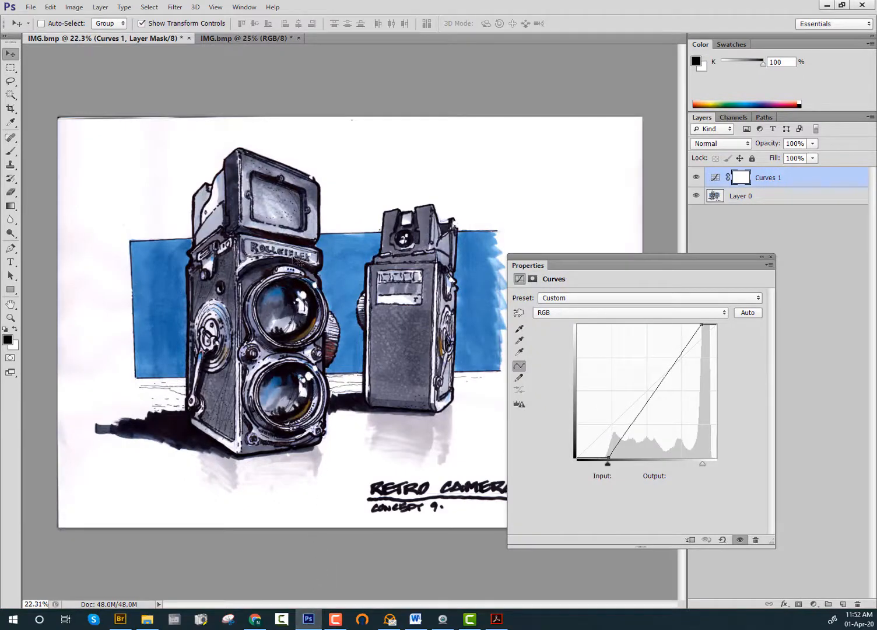
pyautogui.click(79, 9)
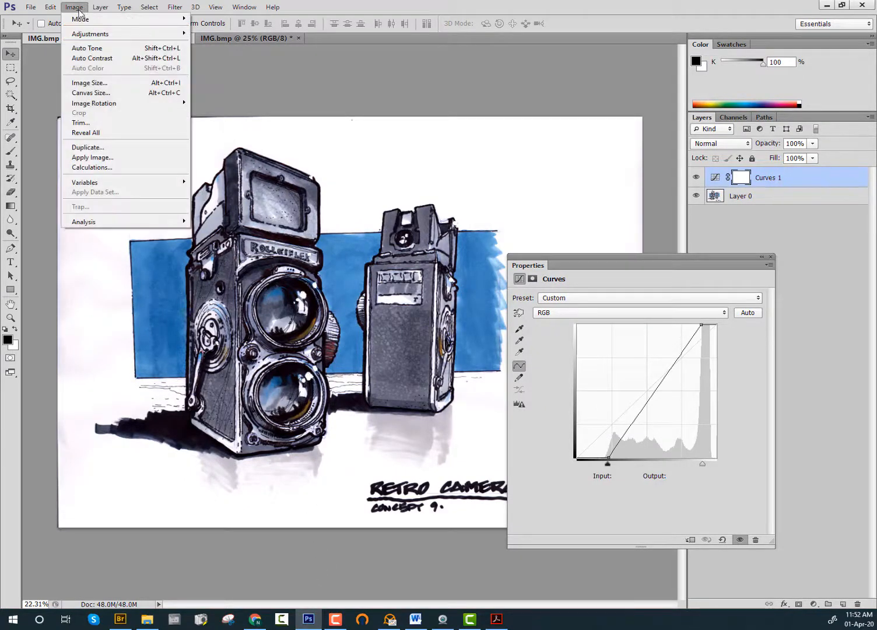
pyautogui.click(93, 95)
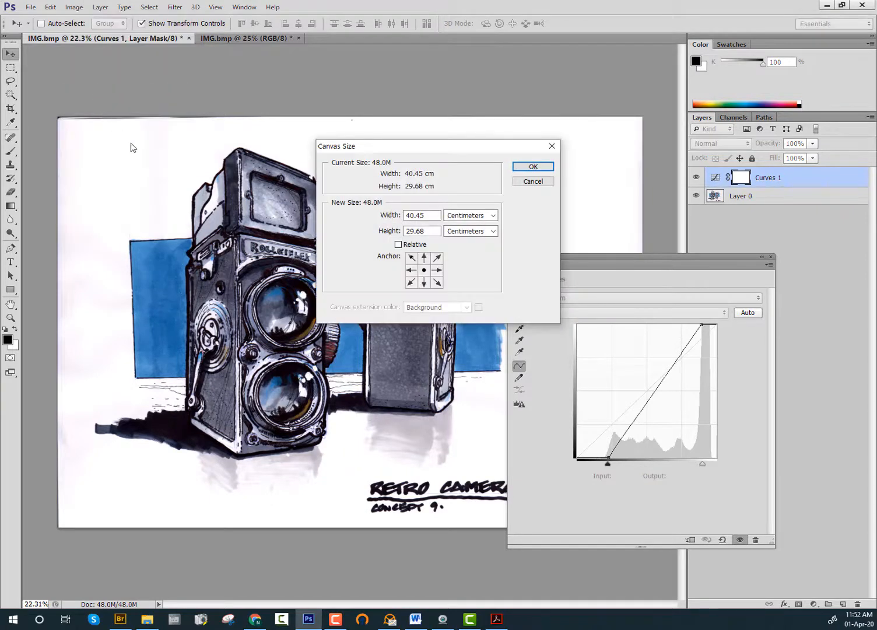
pyautogui.click(477, 215)
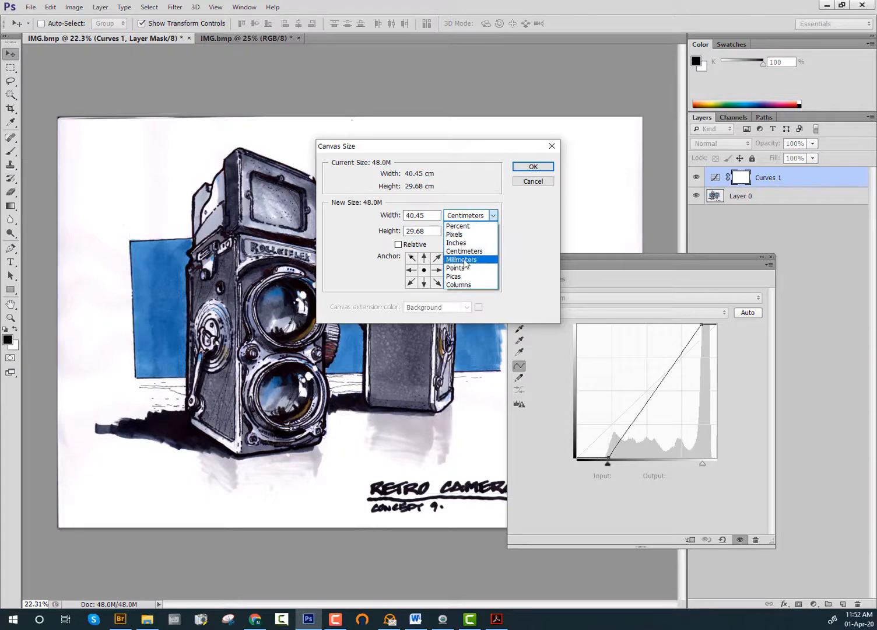
pyautogui.click(465, 261)
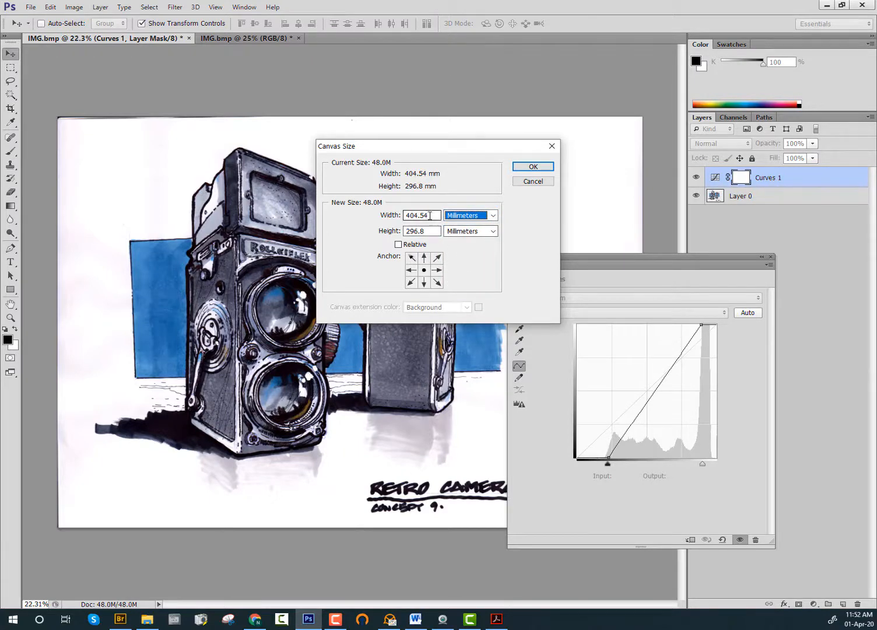
pyautogui.moveTo(430, 215); pyautogui.dragTo(406, 216)
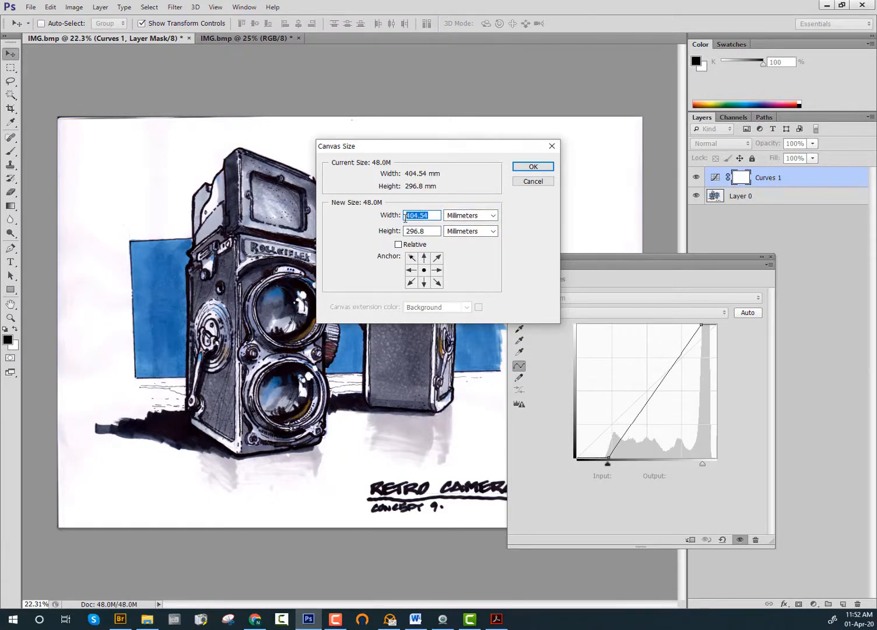
pyautogui.write('420')
pyautogui.moveTo(430, 228); pyautogui.dragTo(412, 229)
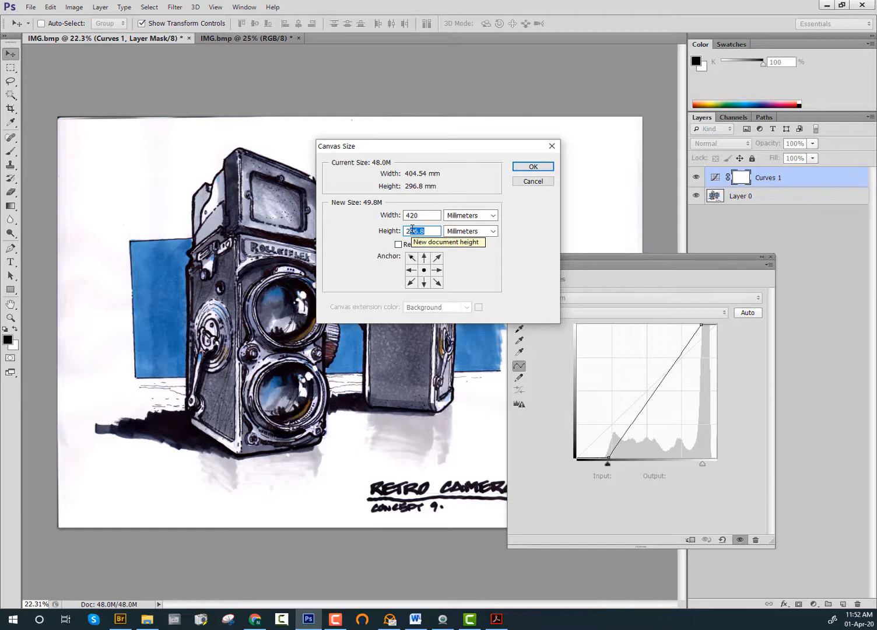
pyautogui.press('BackSpace')
pyautogui.write('97')
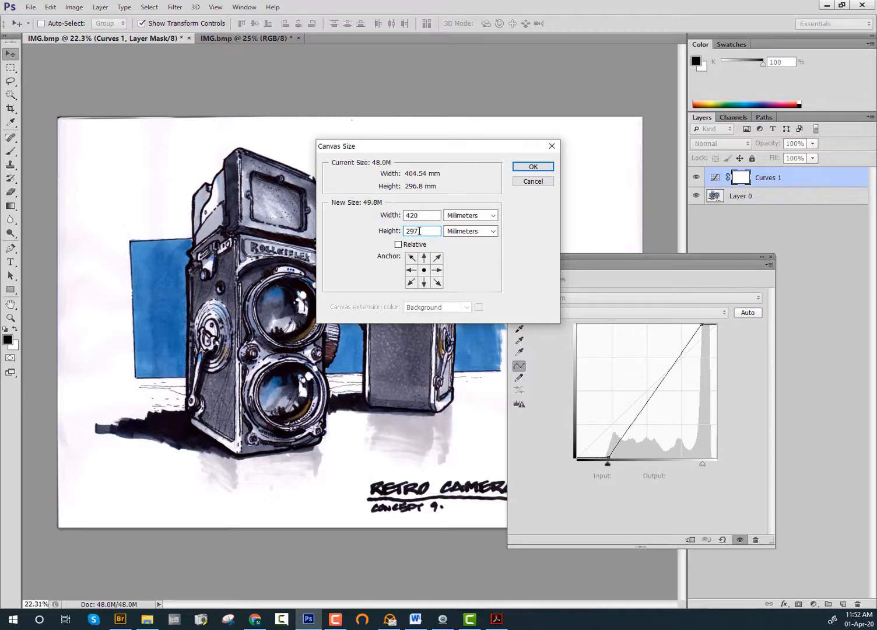
pyautogui.click(518, 167)
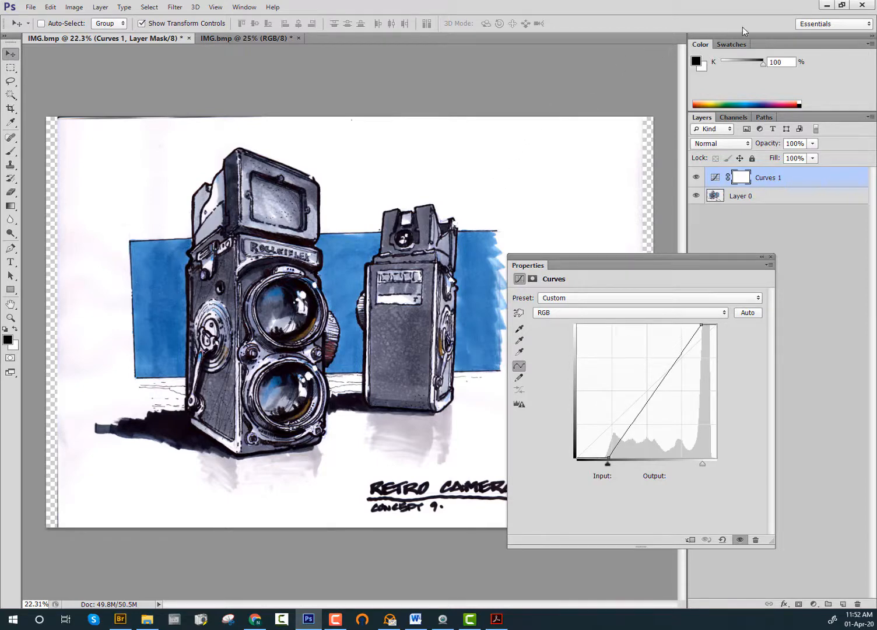
# - Return to Acrobat and save the PDF as Camera-Retro in the Week 7 folder, replacing the existing file
pyautogui.click(826, 6)
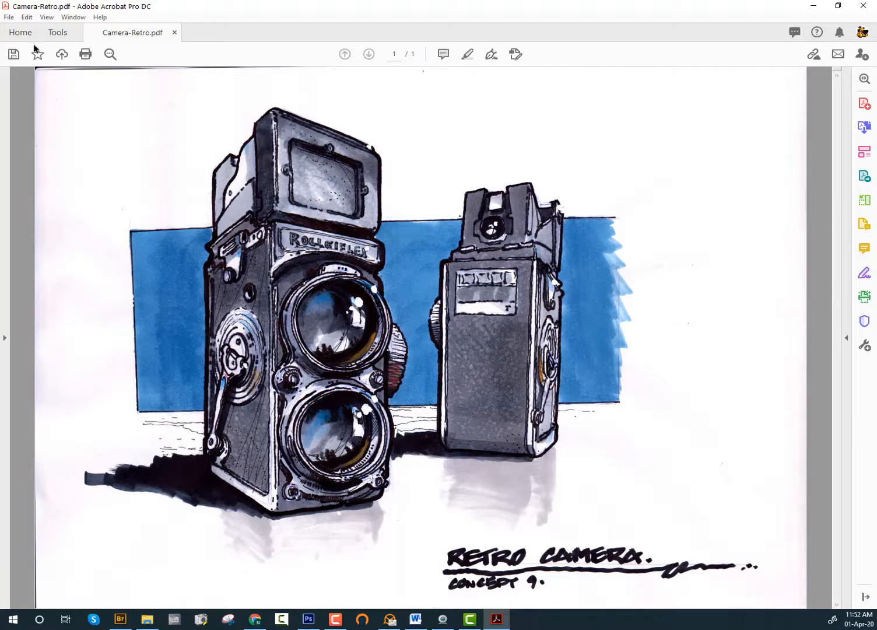
pyautogui.click(14, 54)
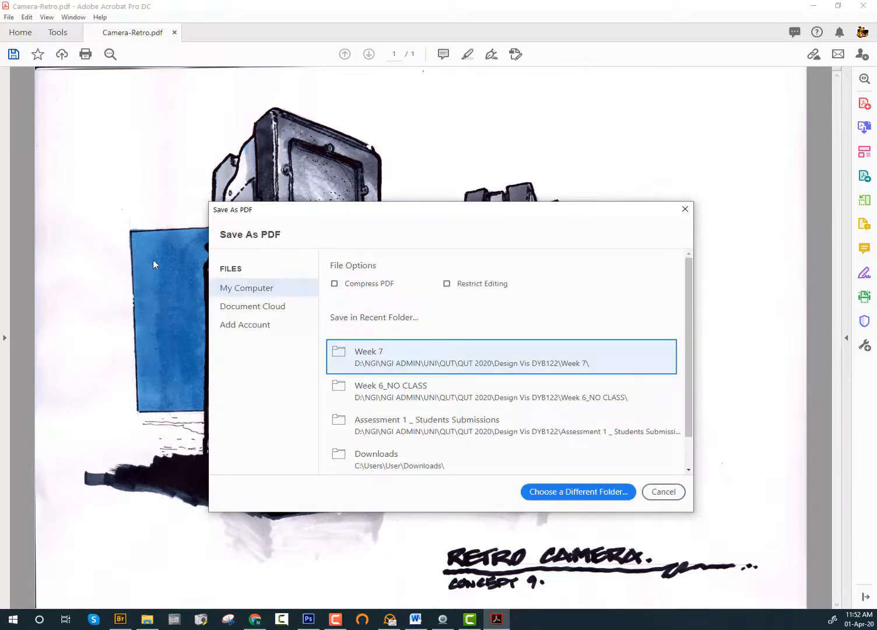
pyautogui.click(400, 363)
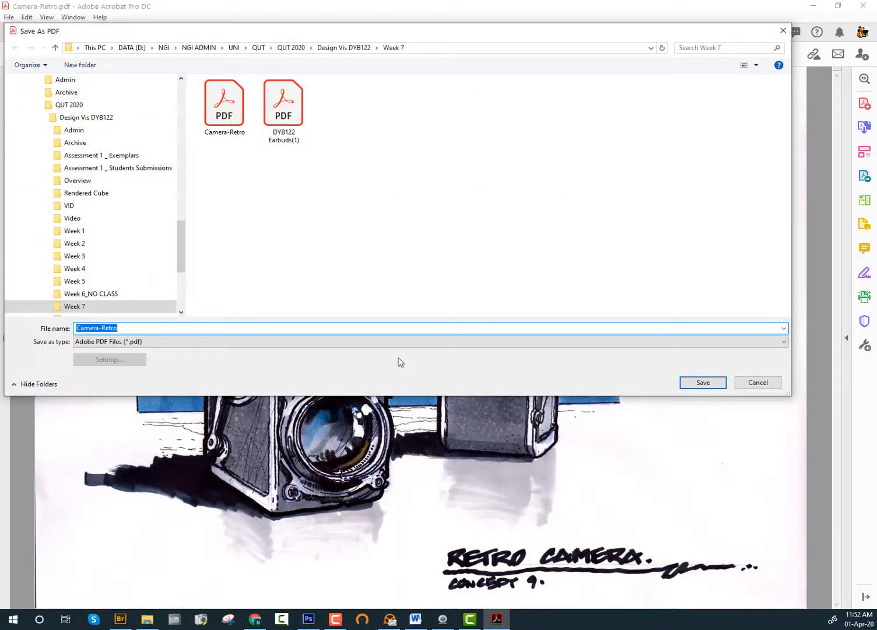
pyautogui.click(230, 126)
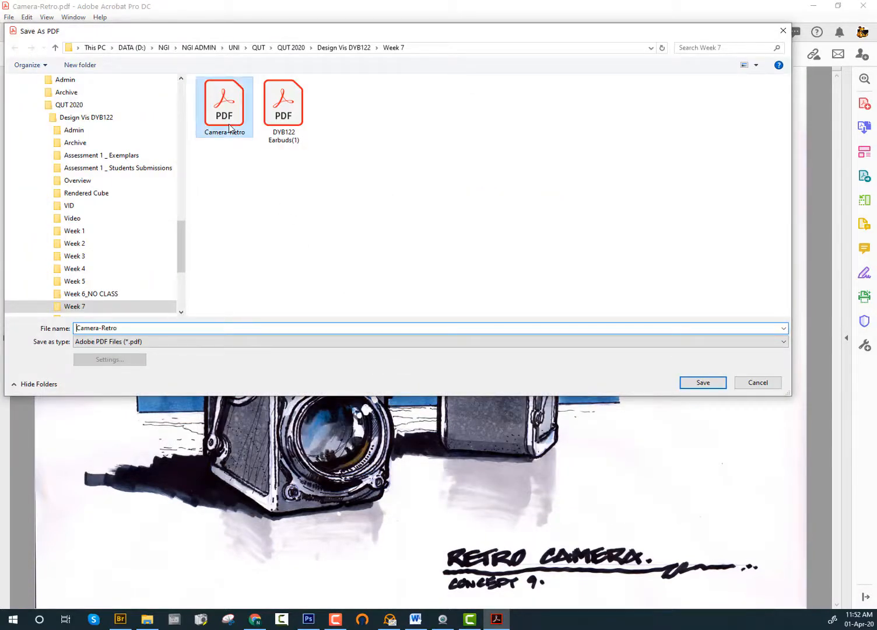
pyautogui.click(688, 386)
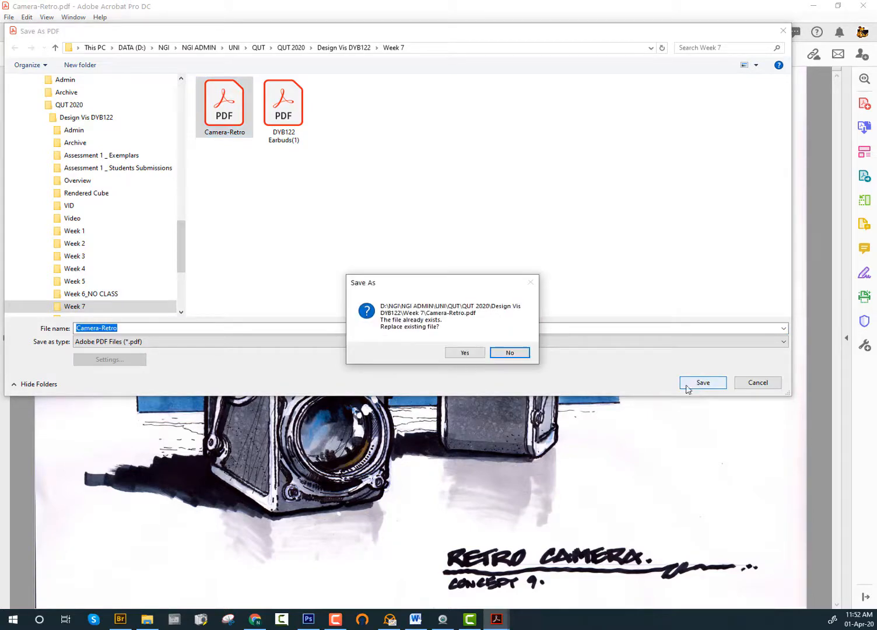
pyautogui.click(451, 353)
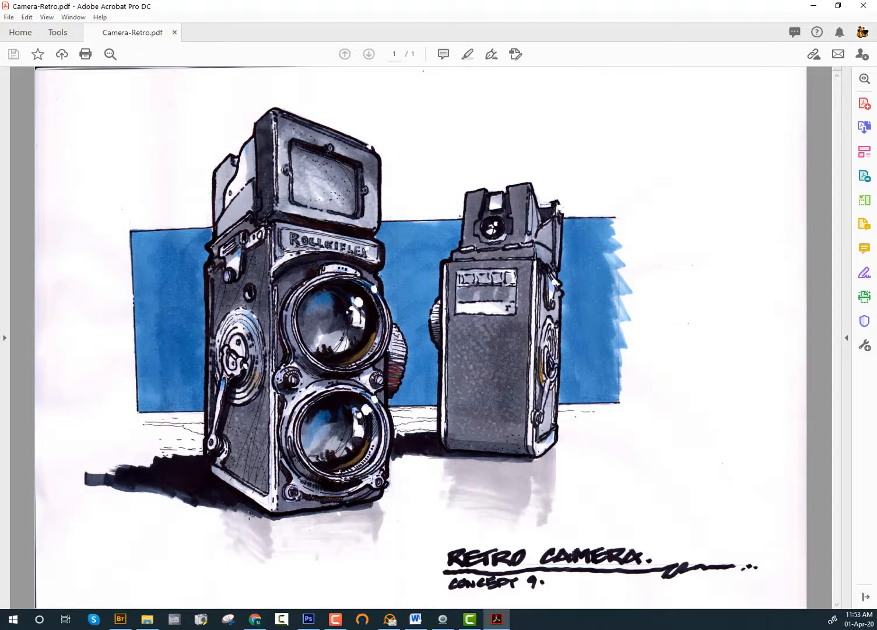
# - Switch to Adobe Bridge and compare the file sizes of Camera-Retro.pdf and Camera-Retro.jpg
pyautogui.click(127, 620)
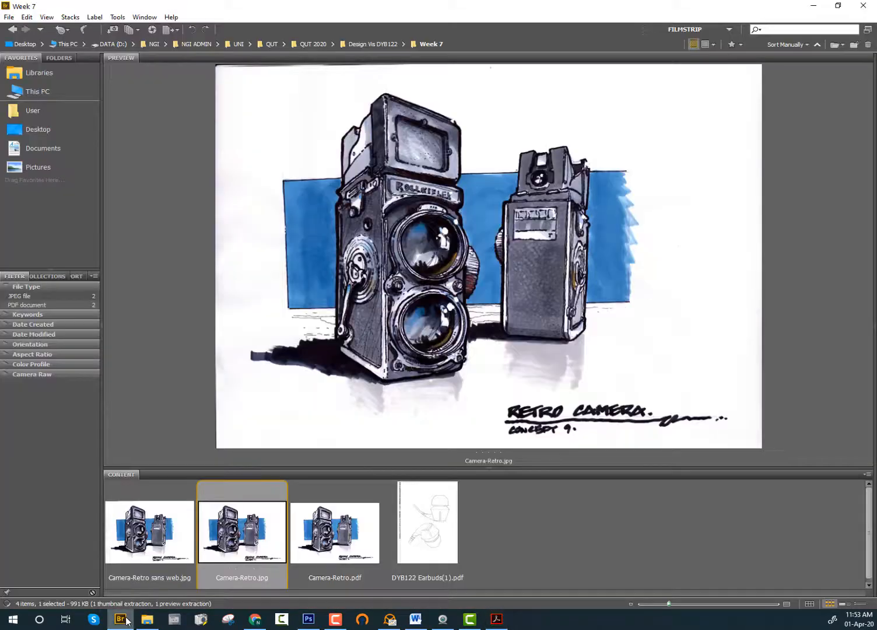
pyautogui.click(326, 547)
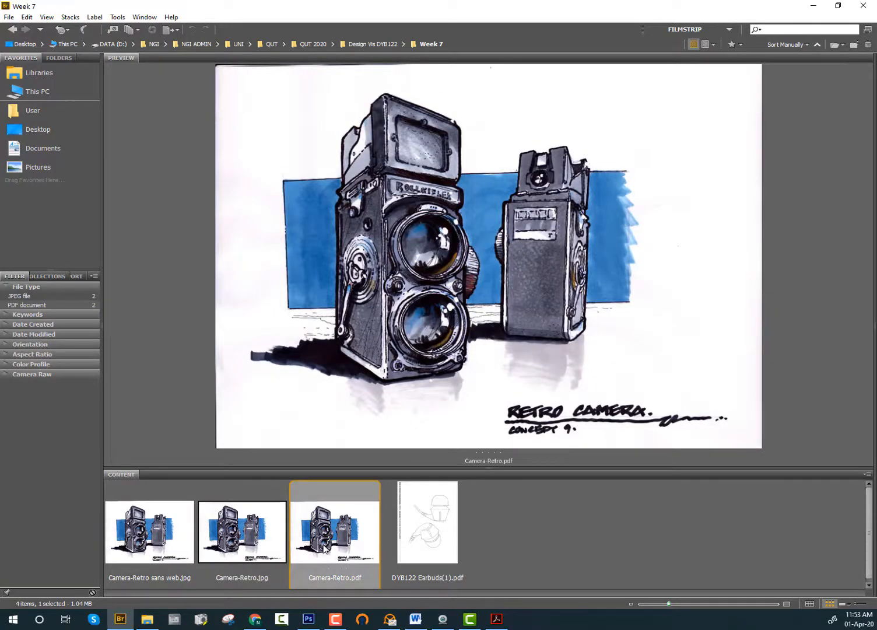
pyautogui.click(274, 549)
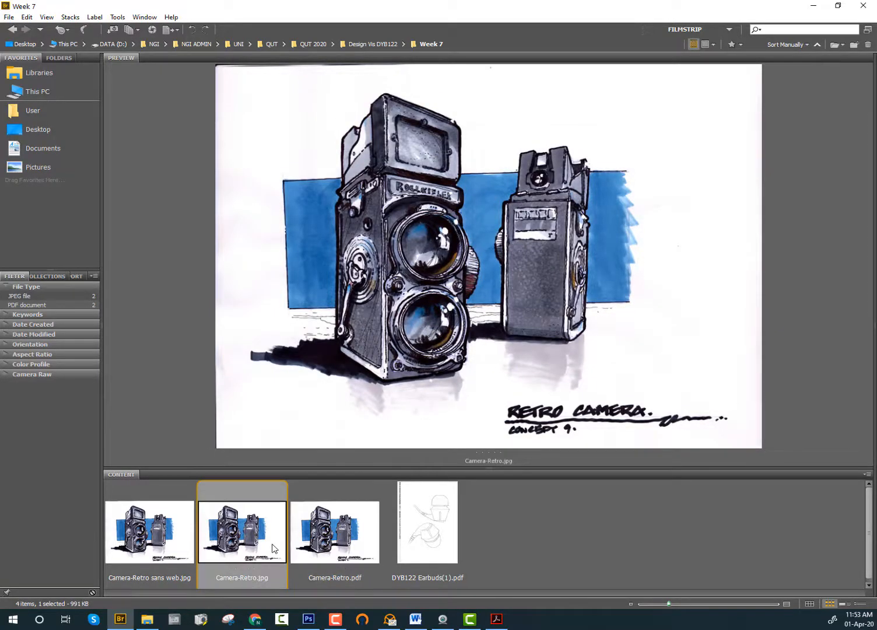
pyautogui.click(305, 544)
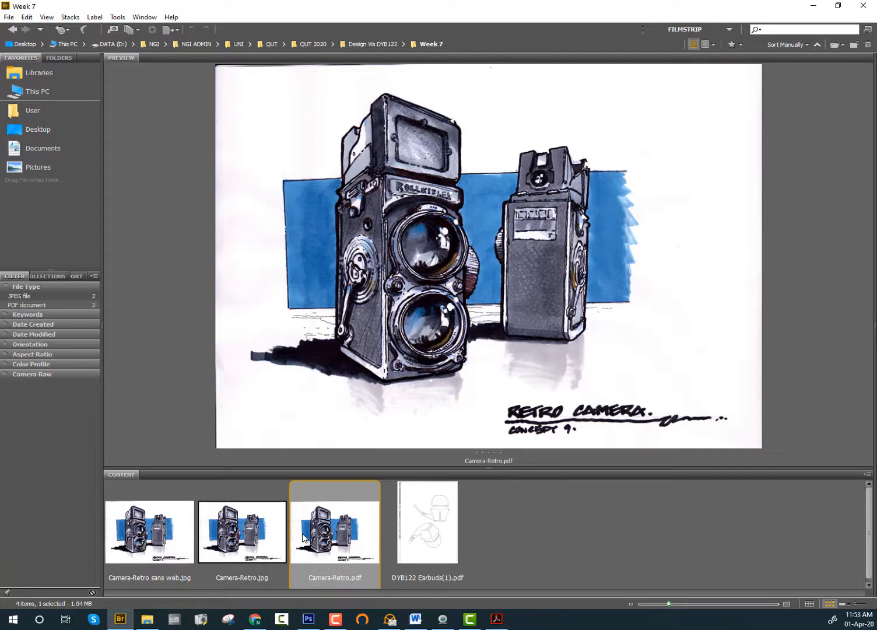
pyautogui.click(275, 532)
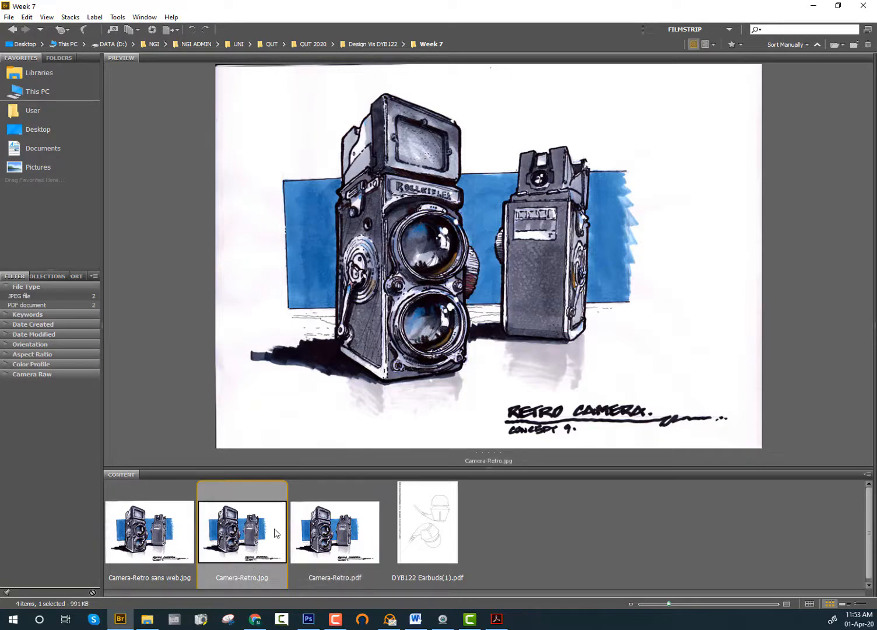
pyautogui.click(318, 537)
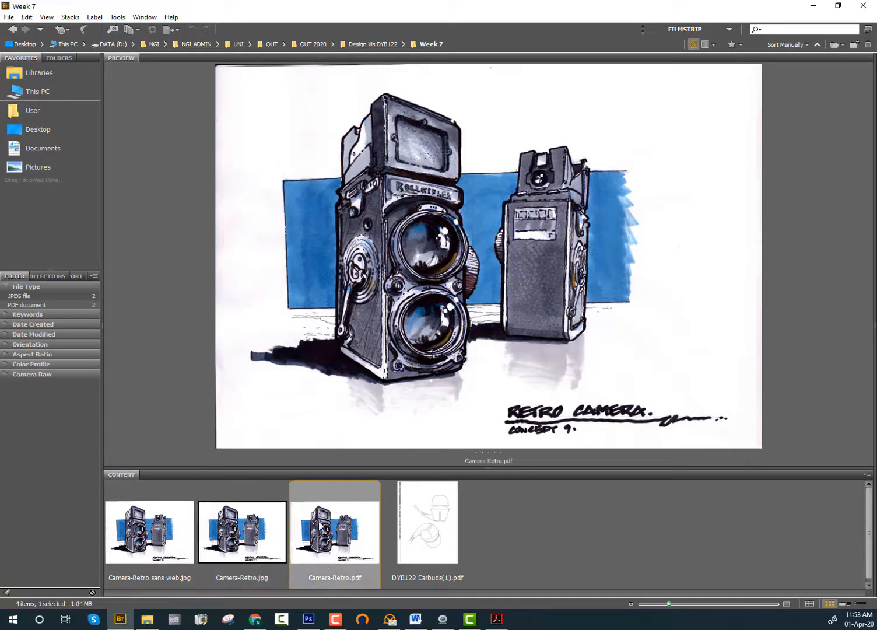
pyautogui.click(814, 11)
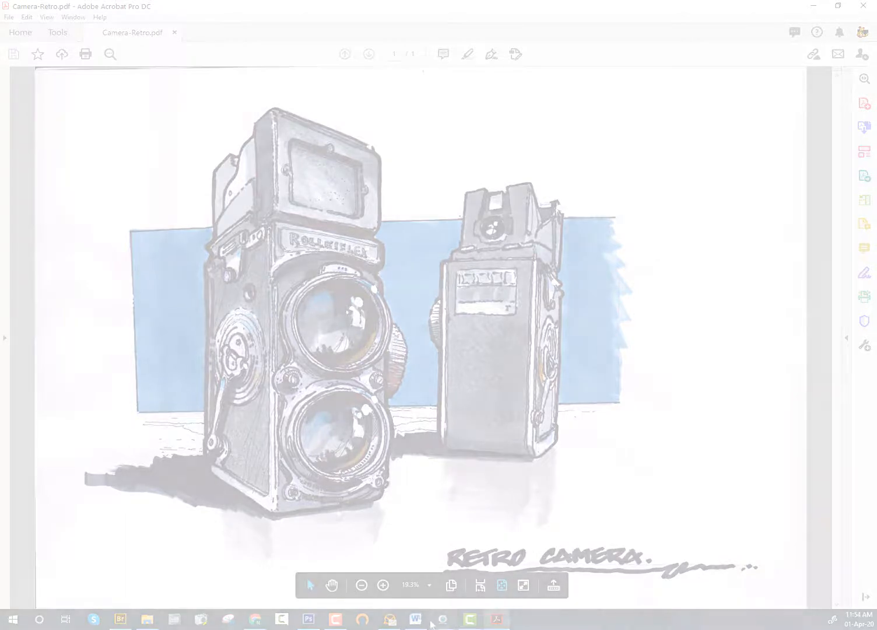
pyautogui.click(336, 622)
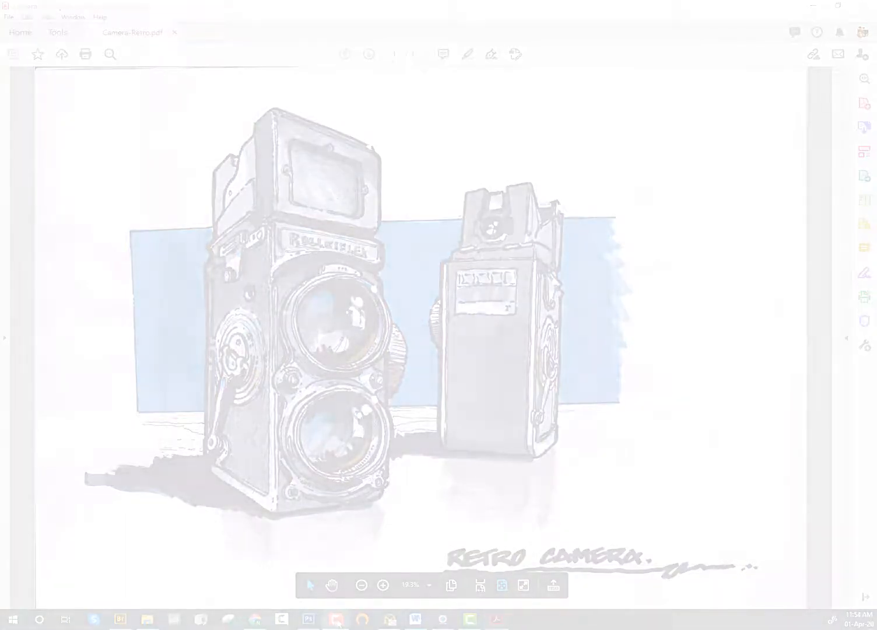